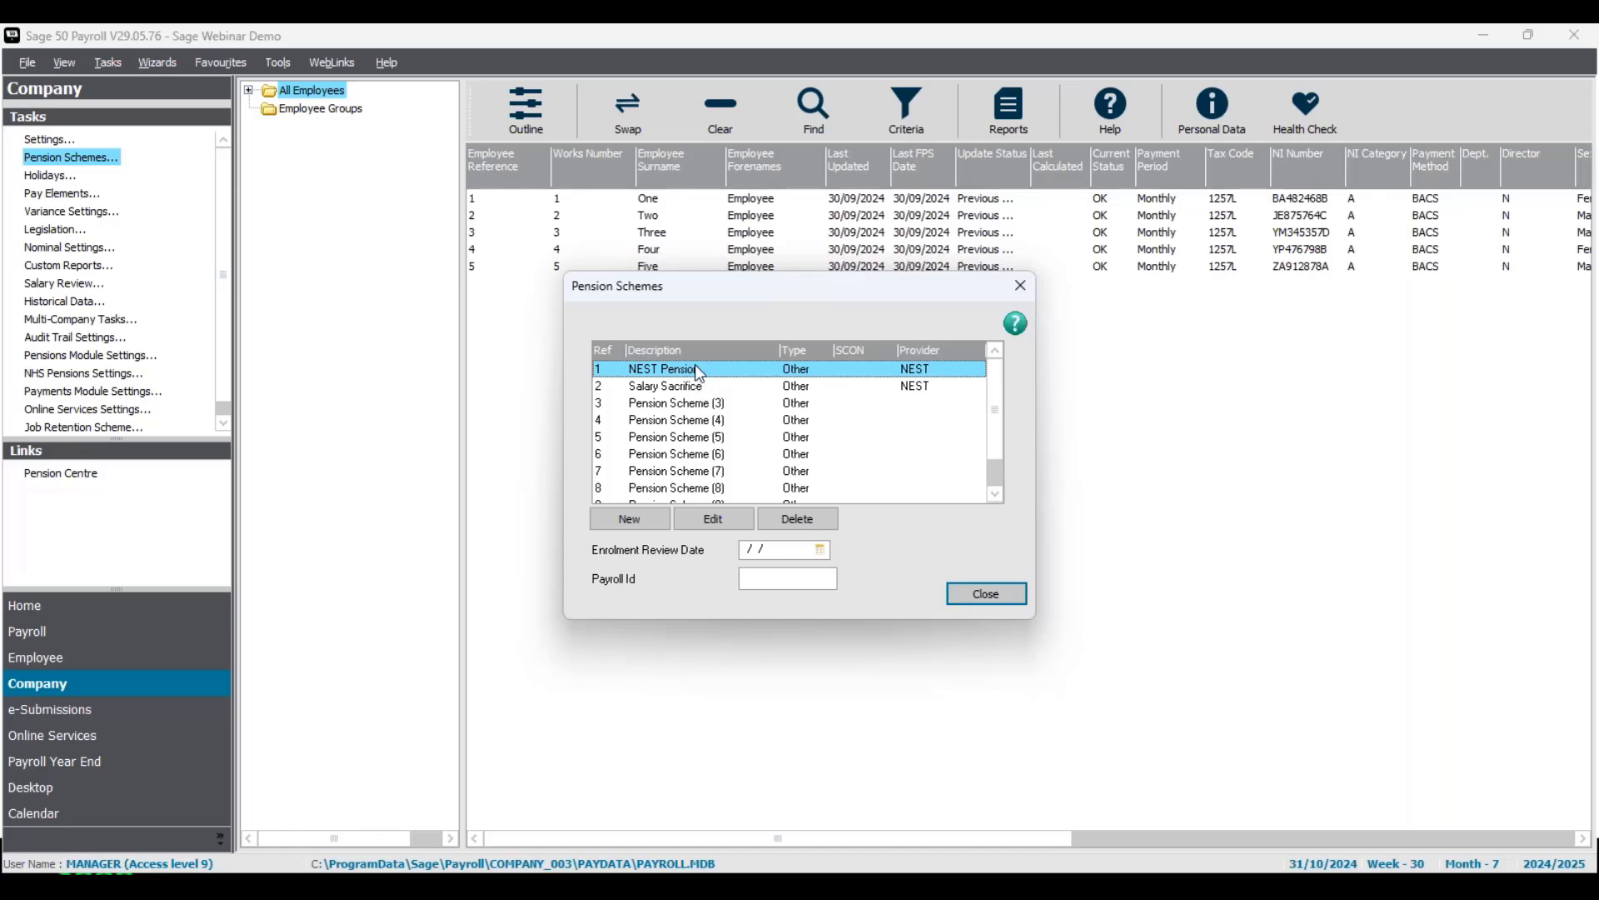
Open the NEST Pension scheme for editing and show its employee contribution settings.
click(718, 520)
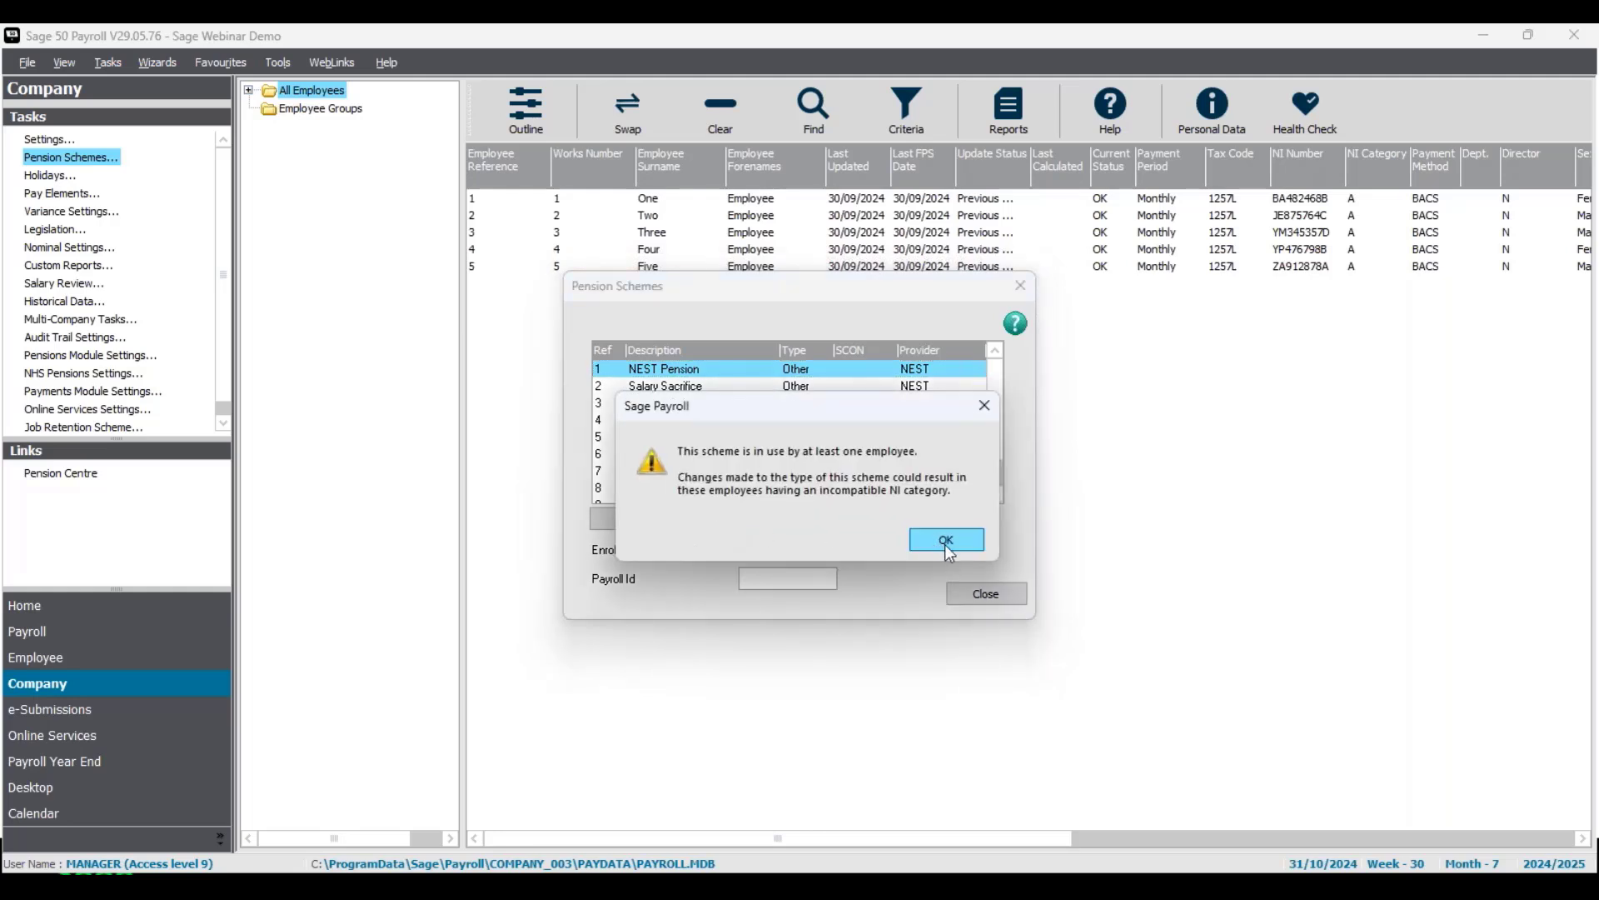
click(947, 541)
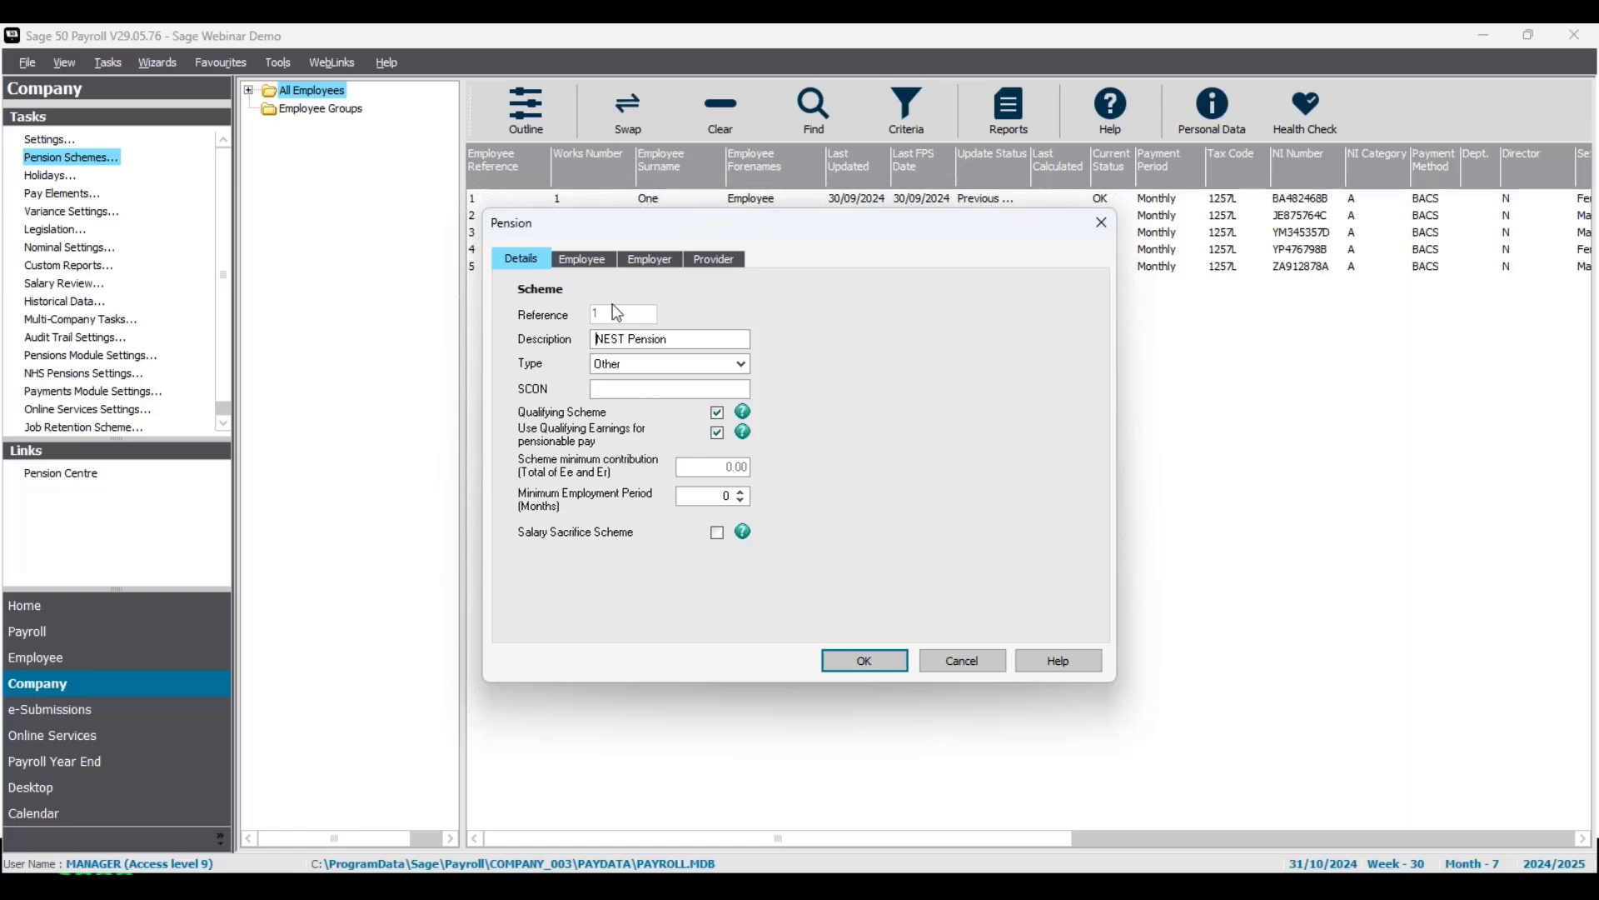
click(583, 261)
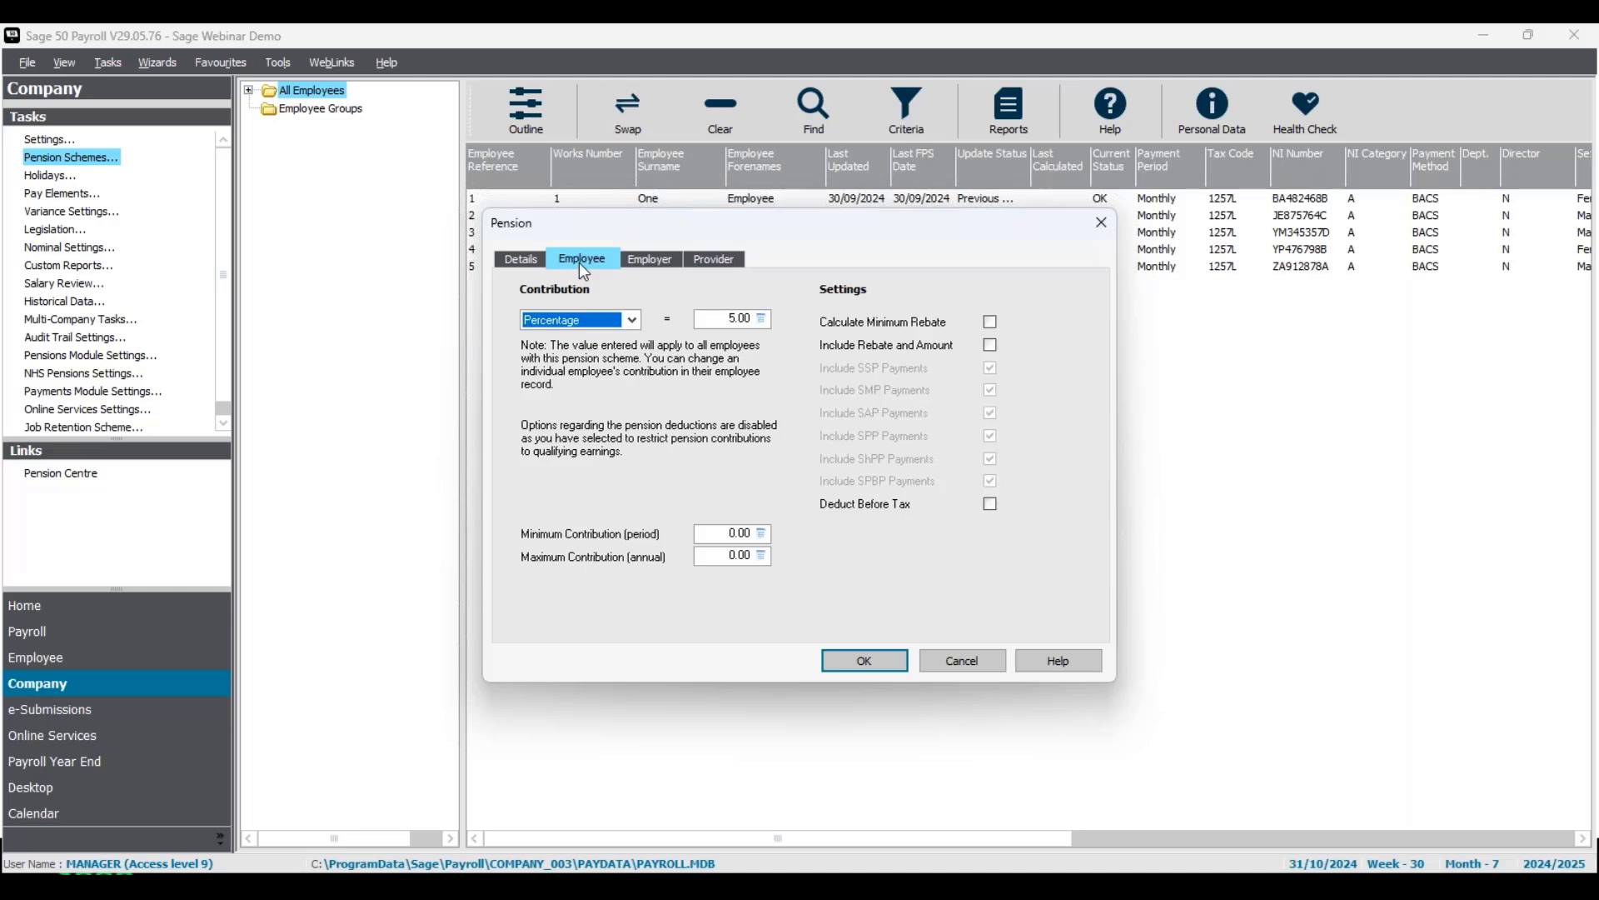
Try the Fixed Amount employee contribution type for the NEST Pension scheme, and set it back to Percentage.
click(632, 320)
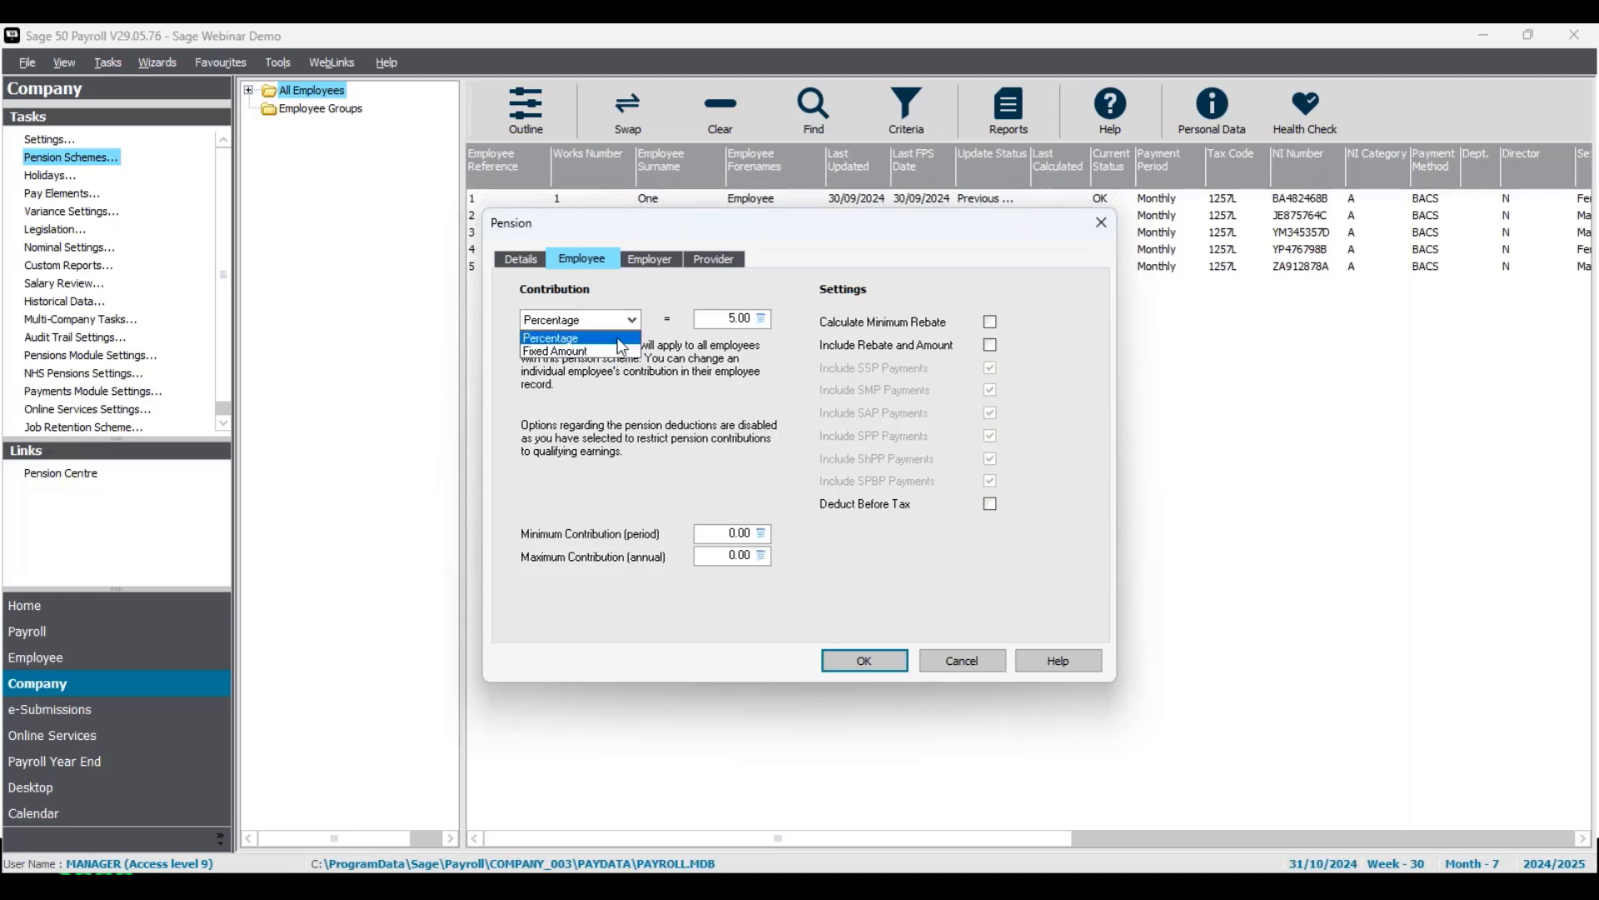
click(618, 340)
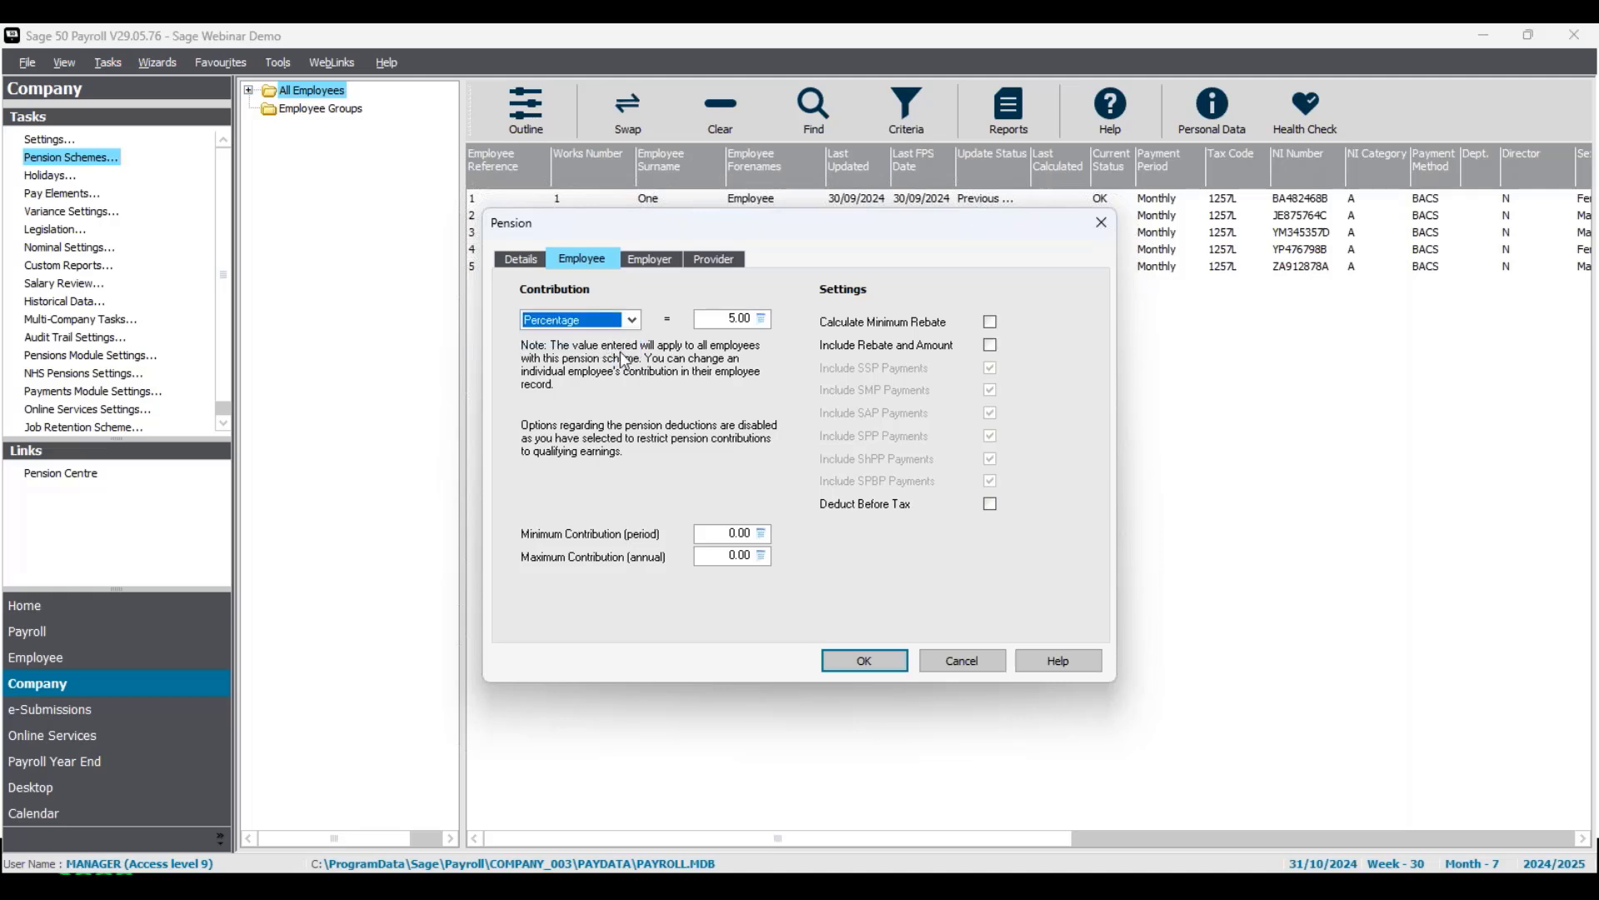
click(632, 320)
click(615, 352)
click(633, 325)
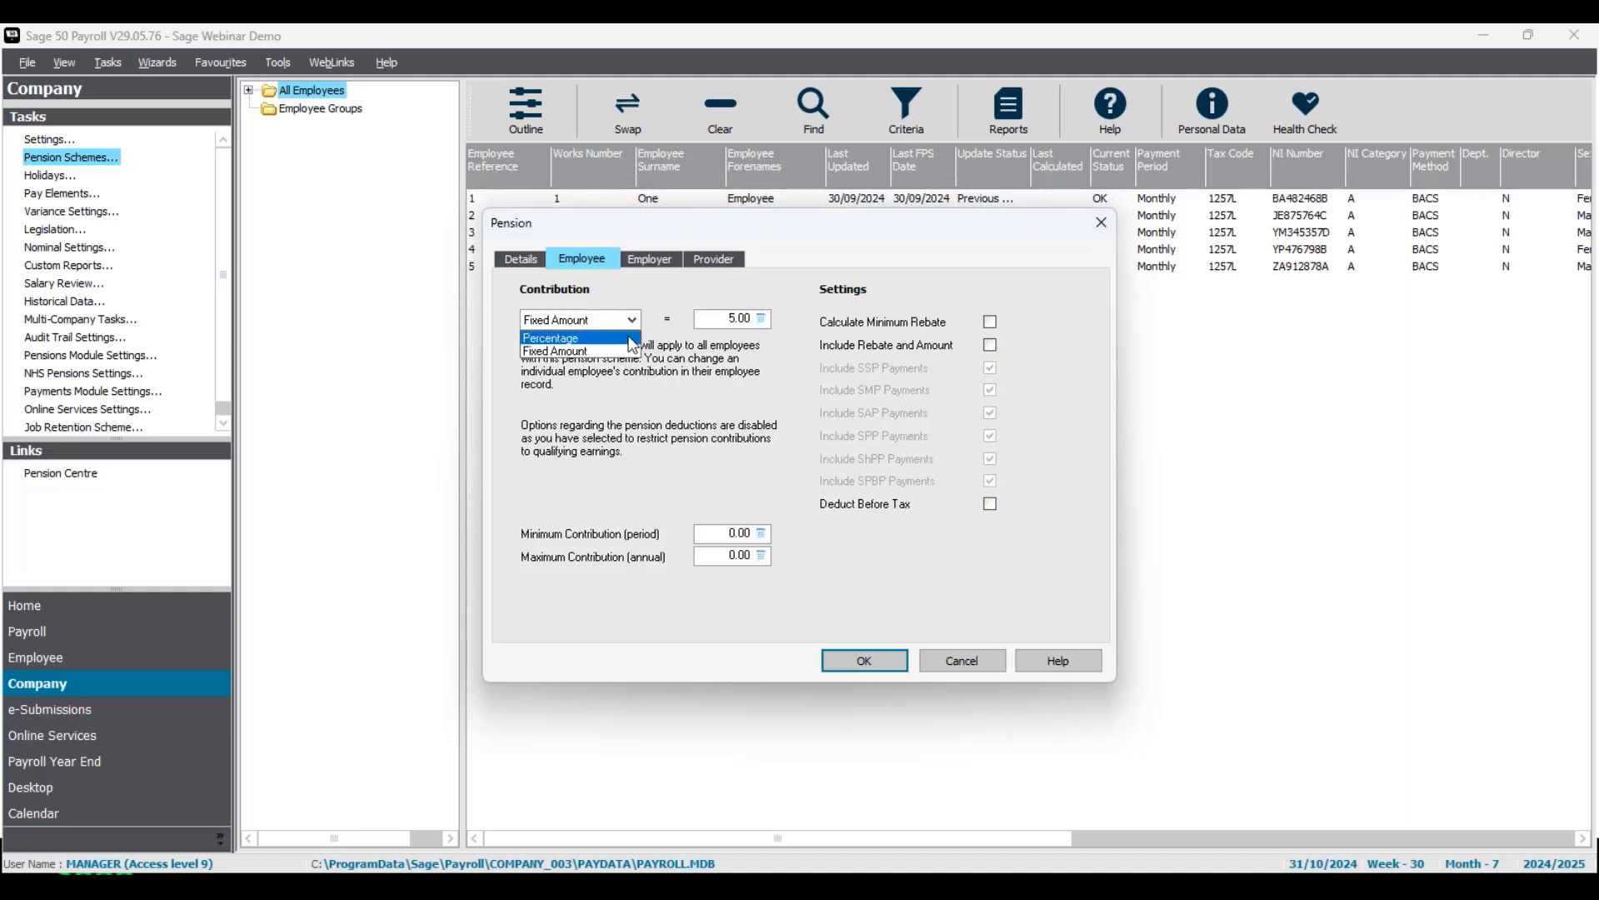
click(630, 339)
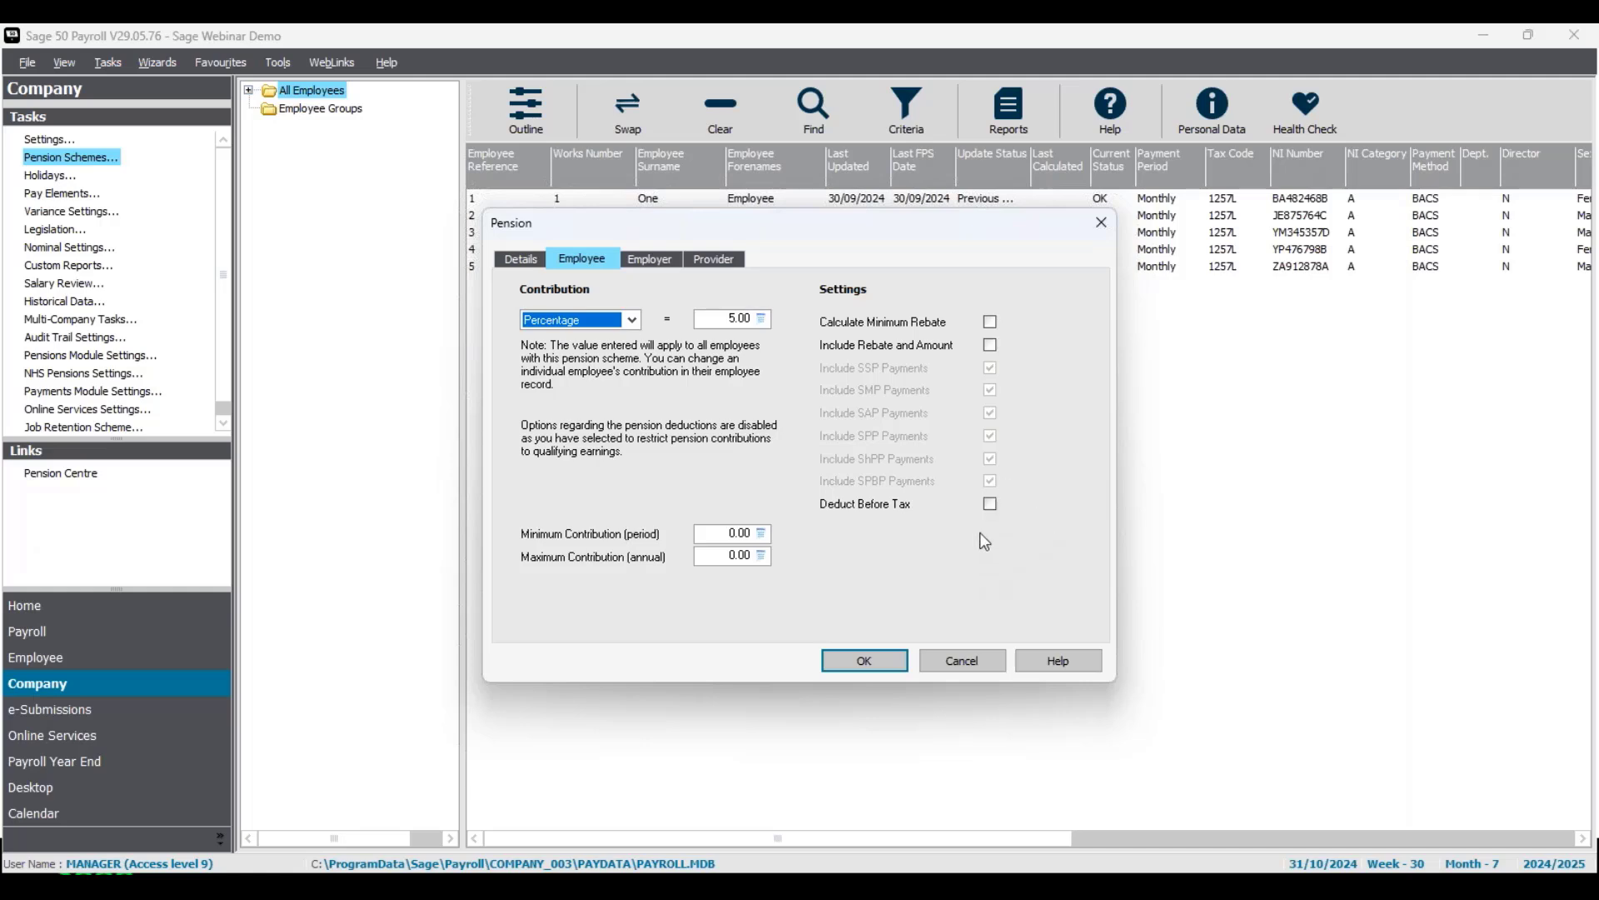
Check the Deduct Before Tax option and the NEST scheme's general details, and close the pension scheme settings.
click(991, 505)
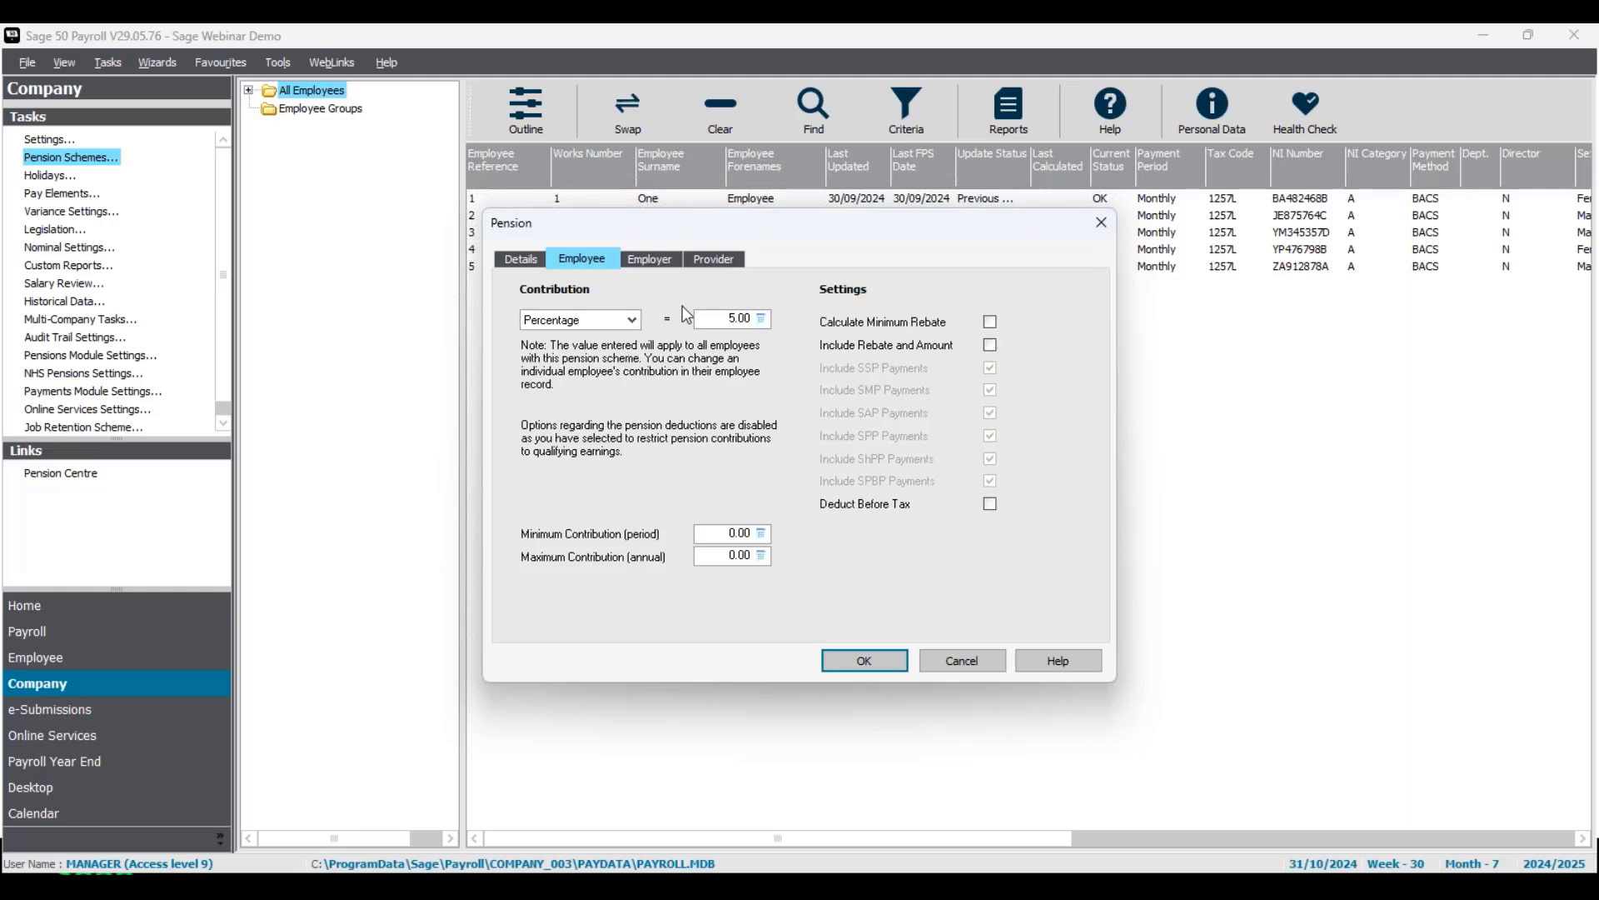
click(533, 262)
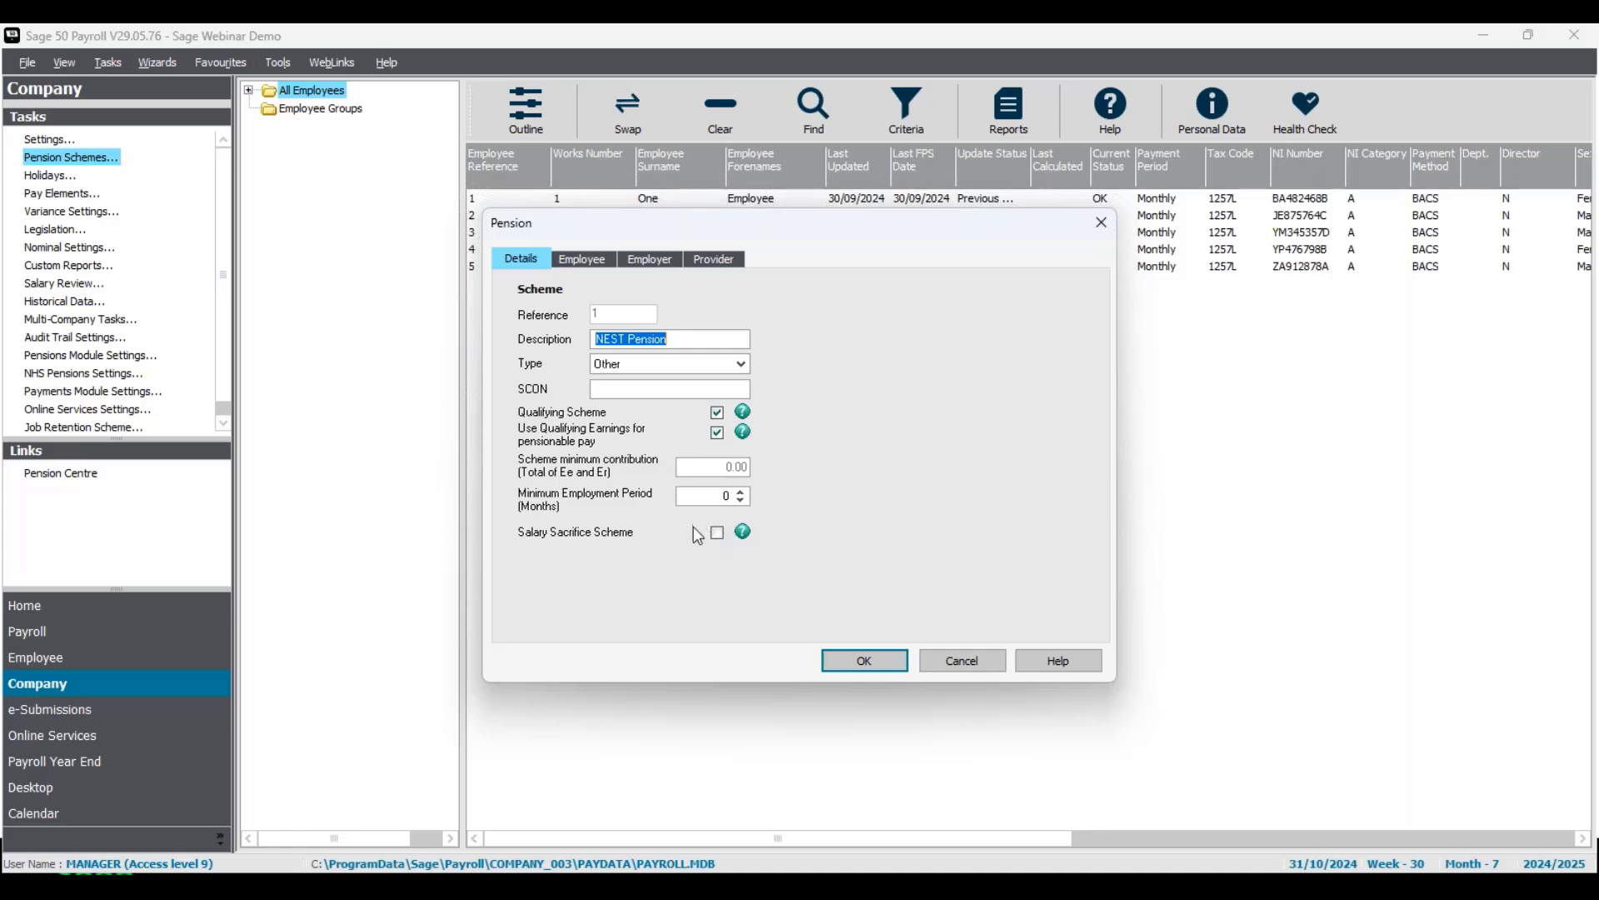
click(871, 660)
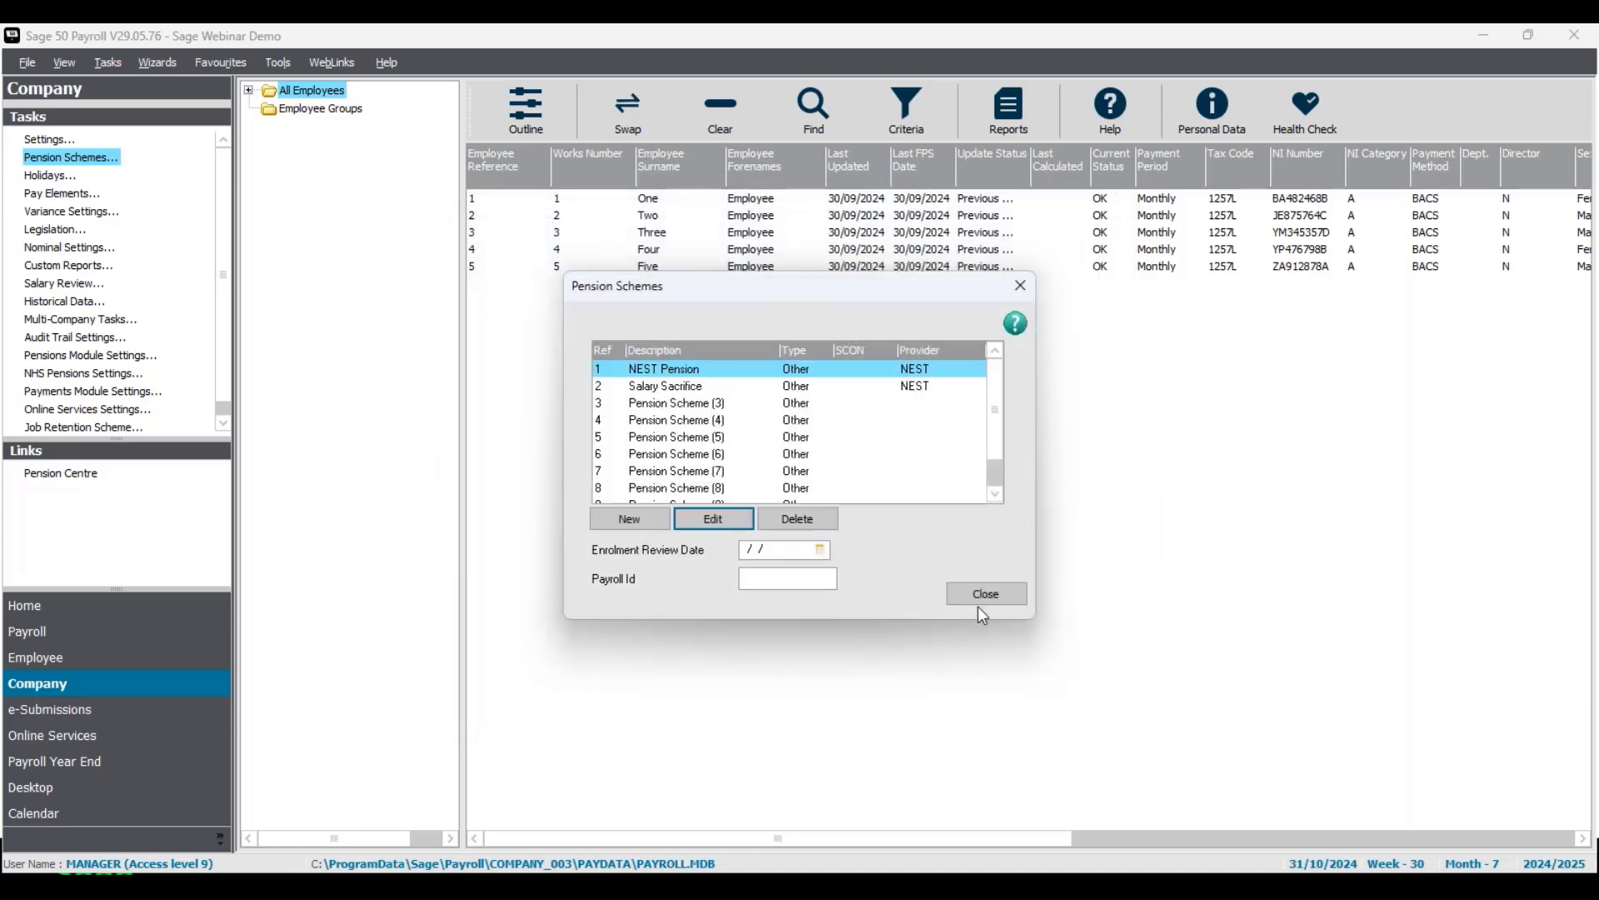
click(987, 594)
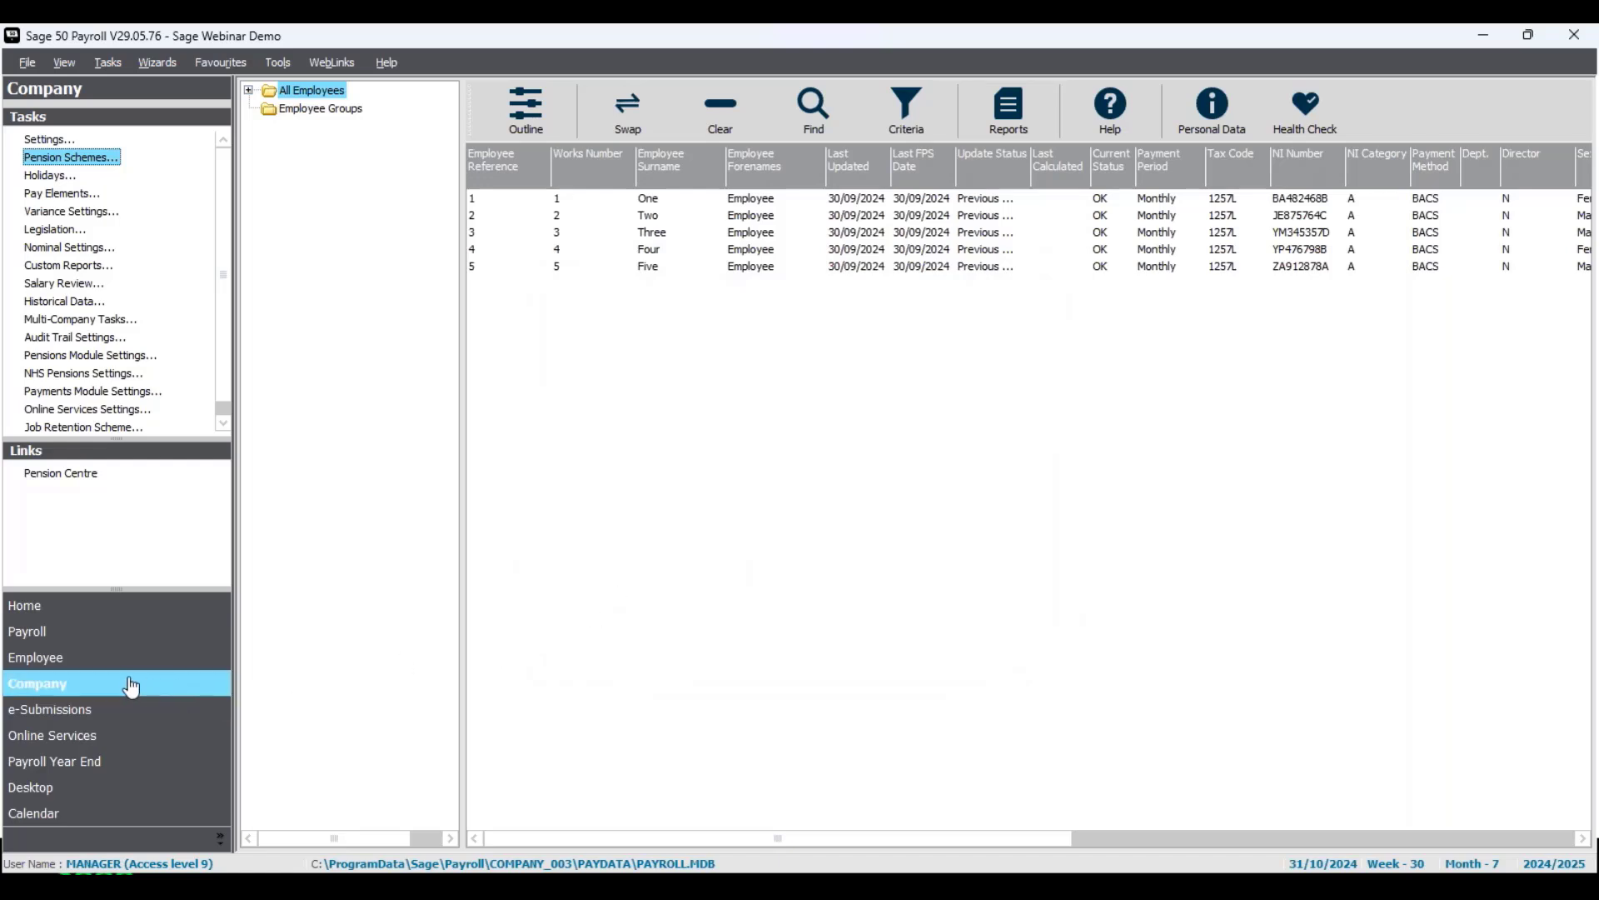
Open the company pay elements and examine which deductions and calculations the Basic Pay payment is subject to.
click(71, 197)
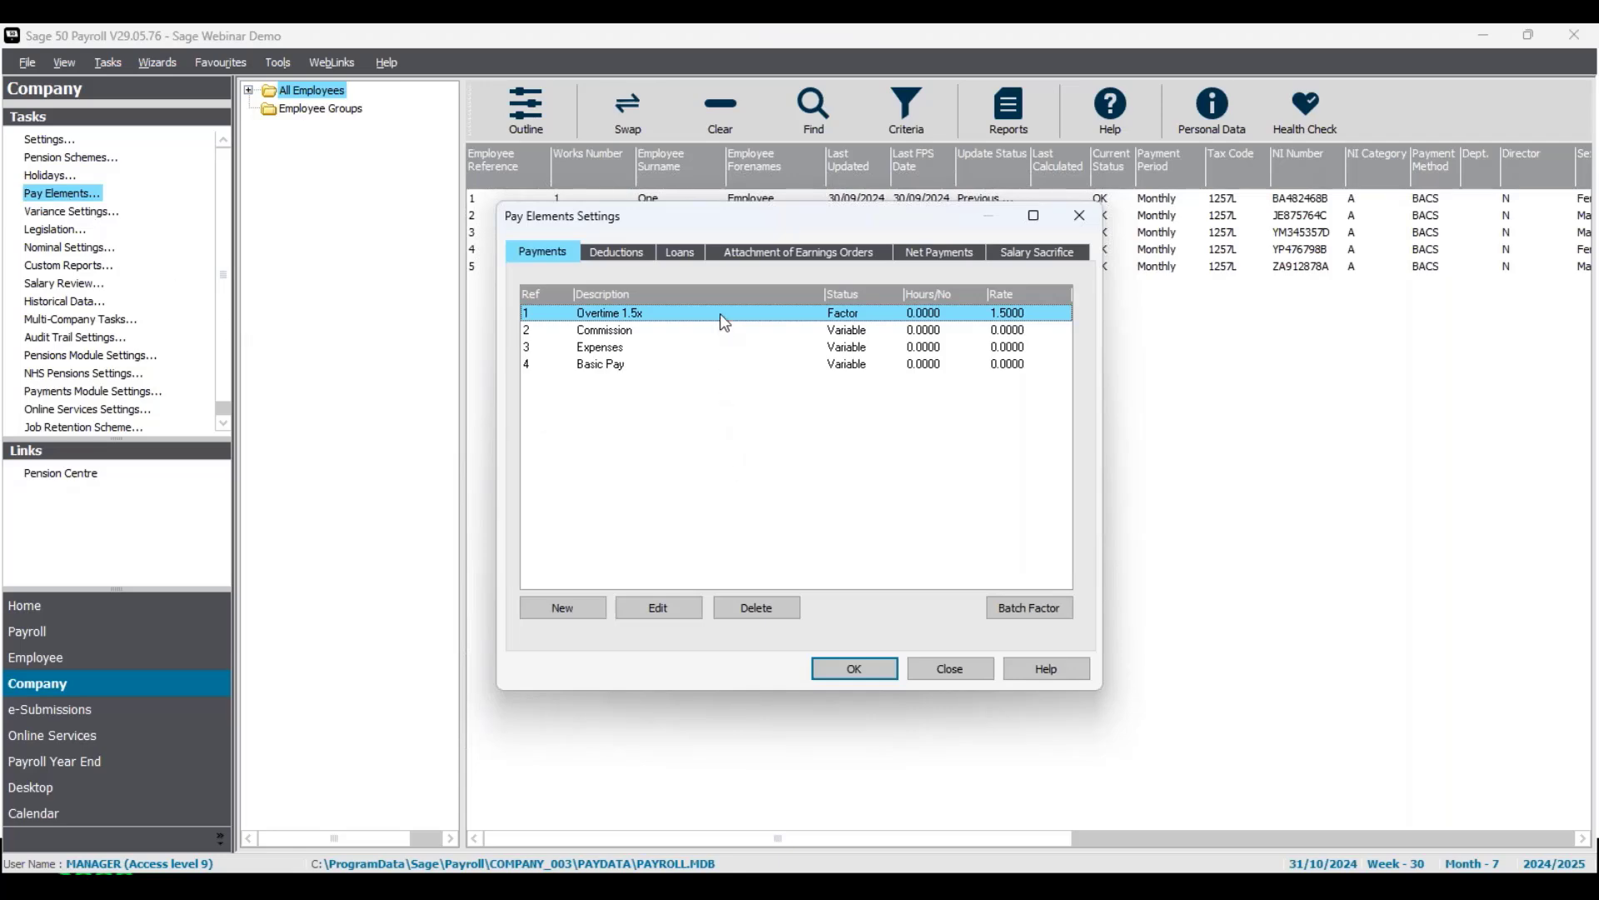
click(623, 366)
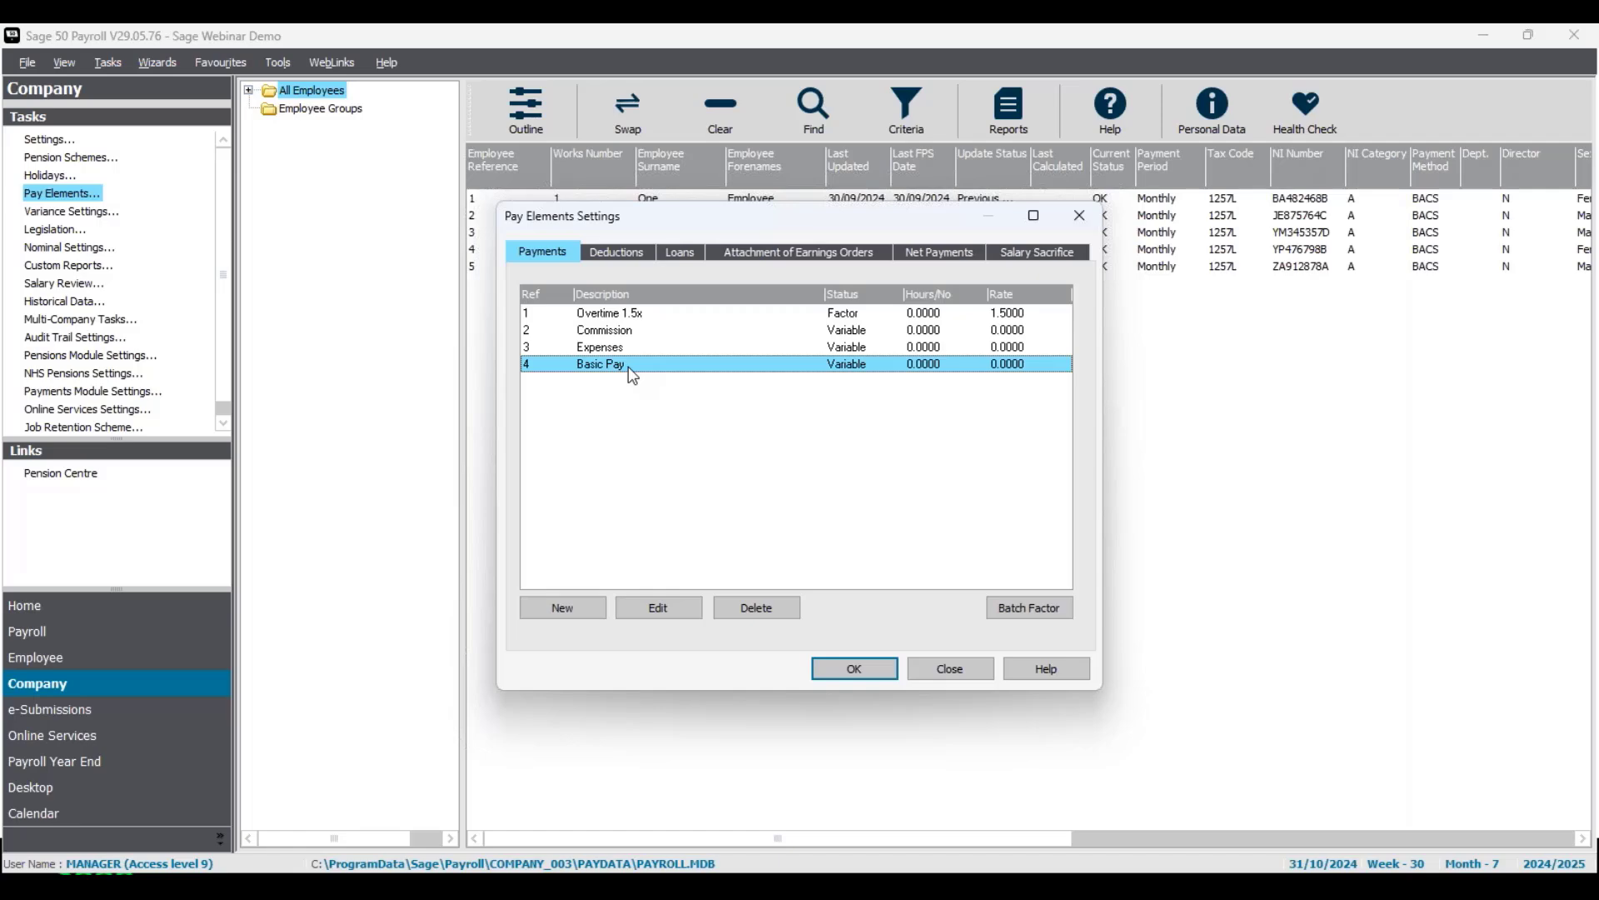
click(666, 617)
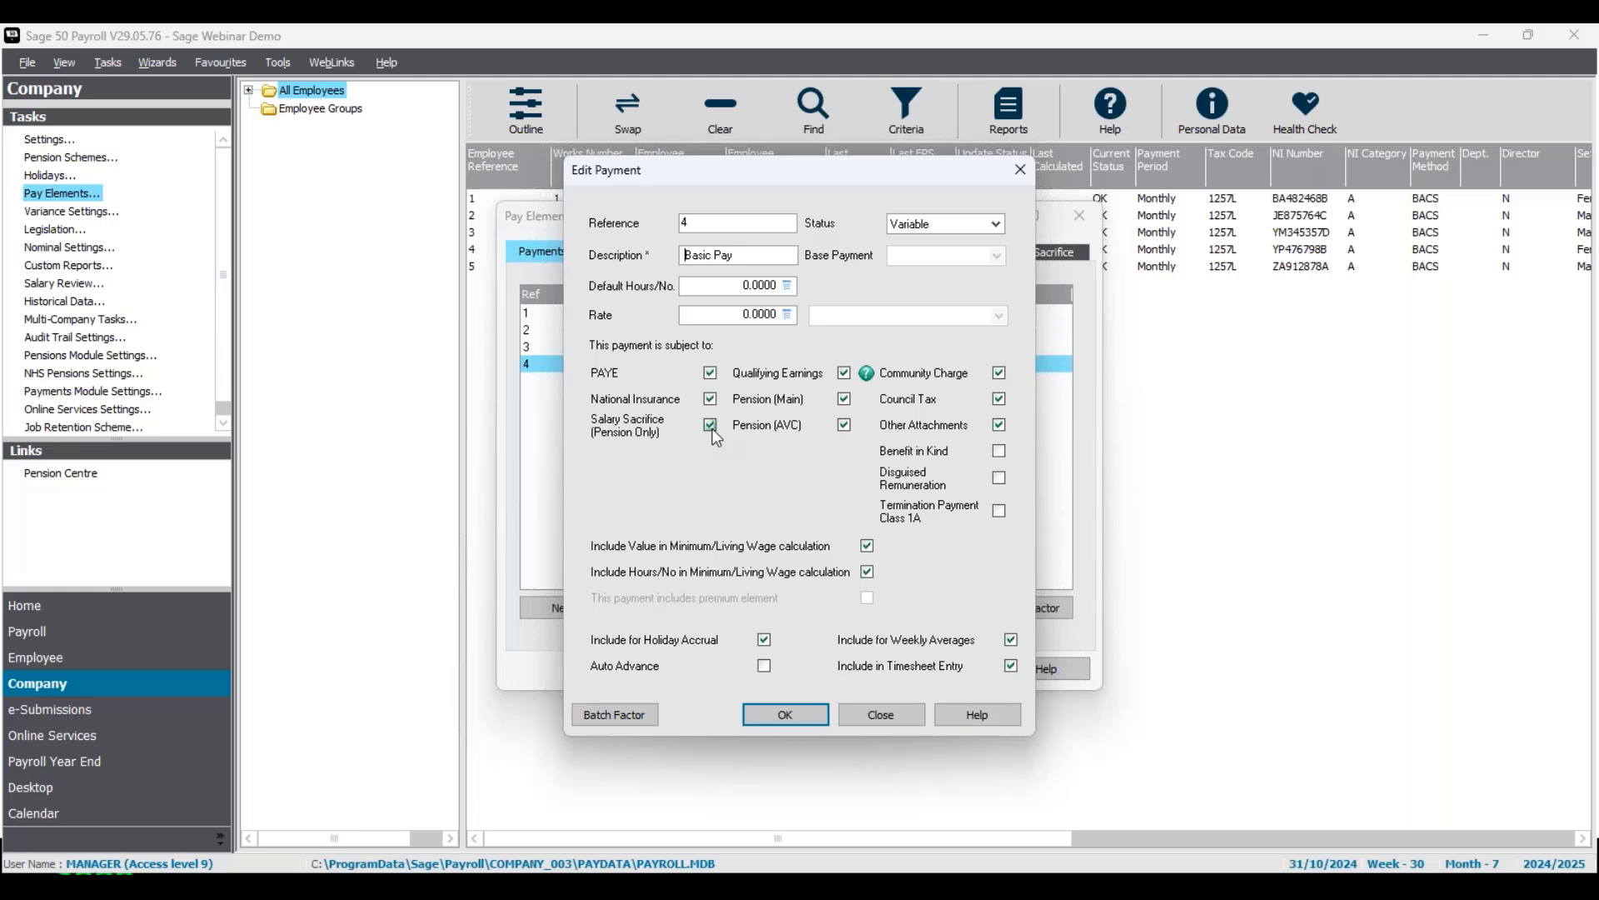
click(803, 725)
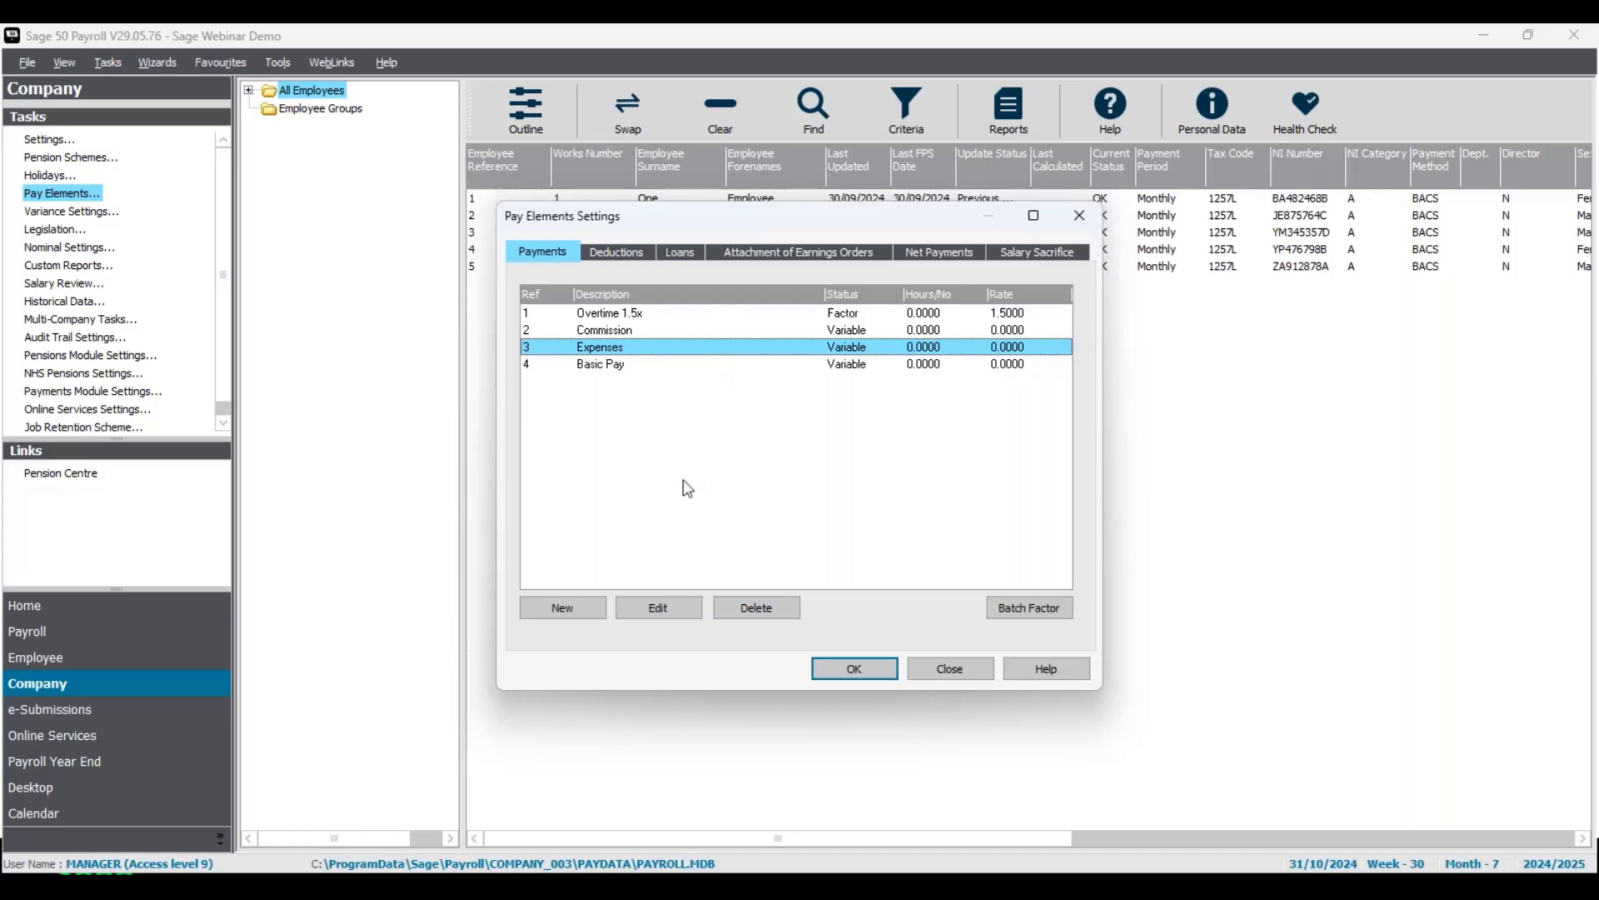
Examine the settings of the Expenses payment, and close the pay elements settings.
click(675, 614)
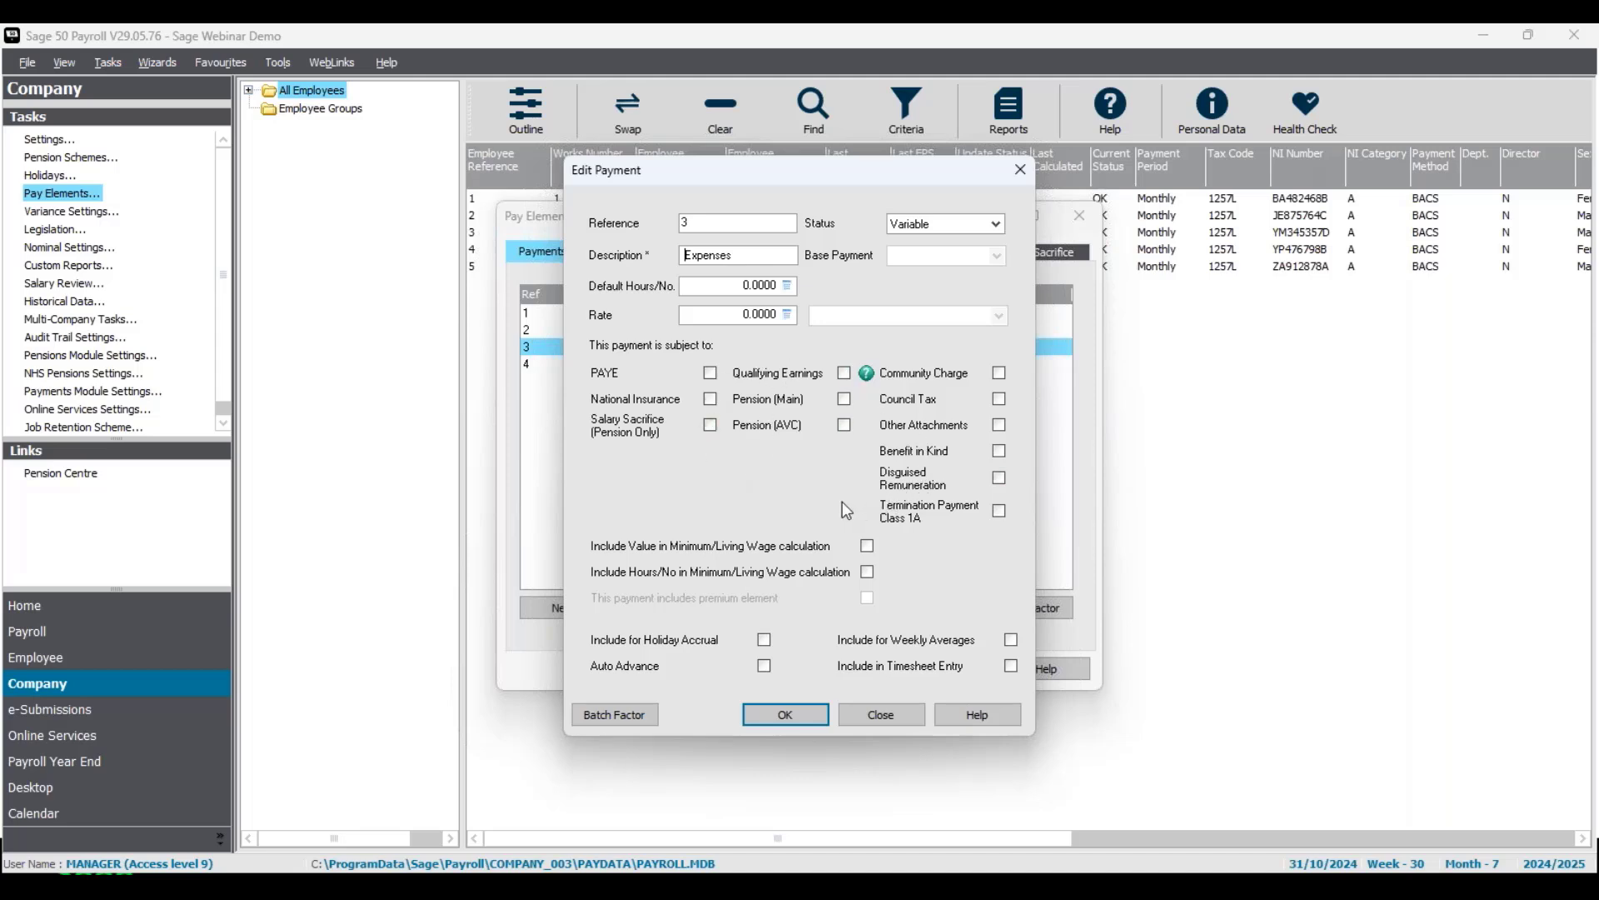
click(798, 721)
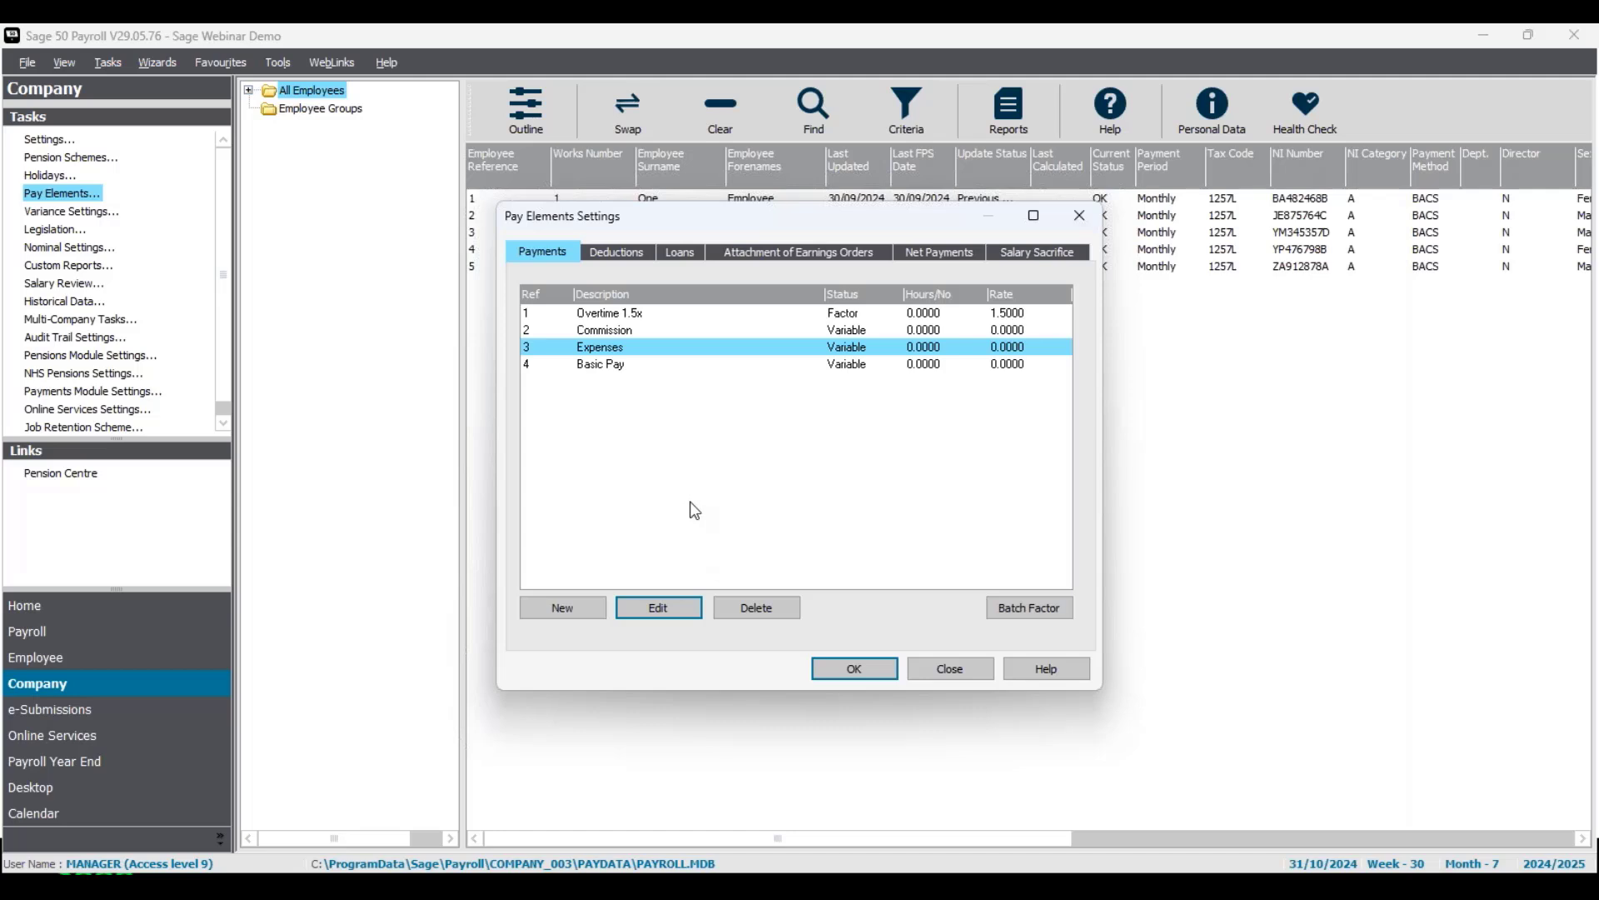
click(858, 673)
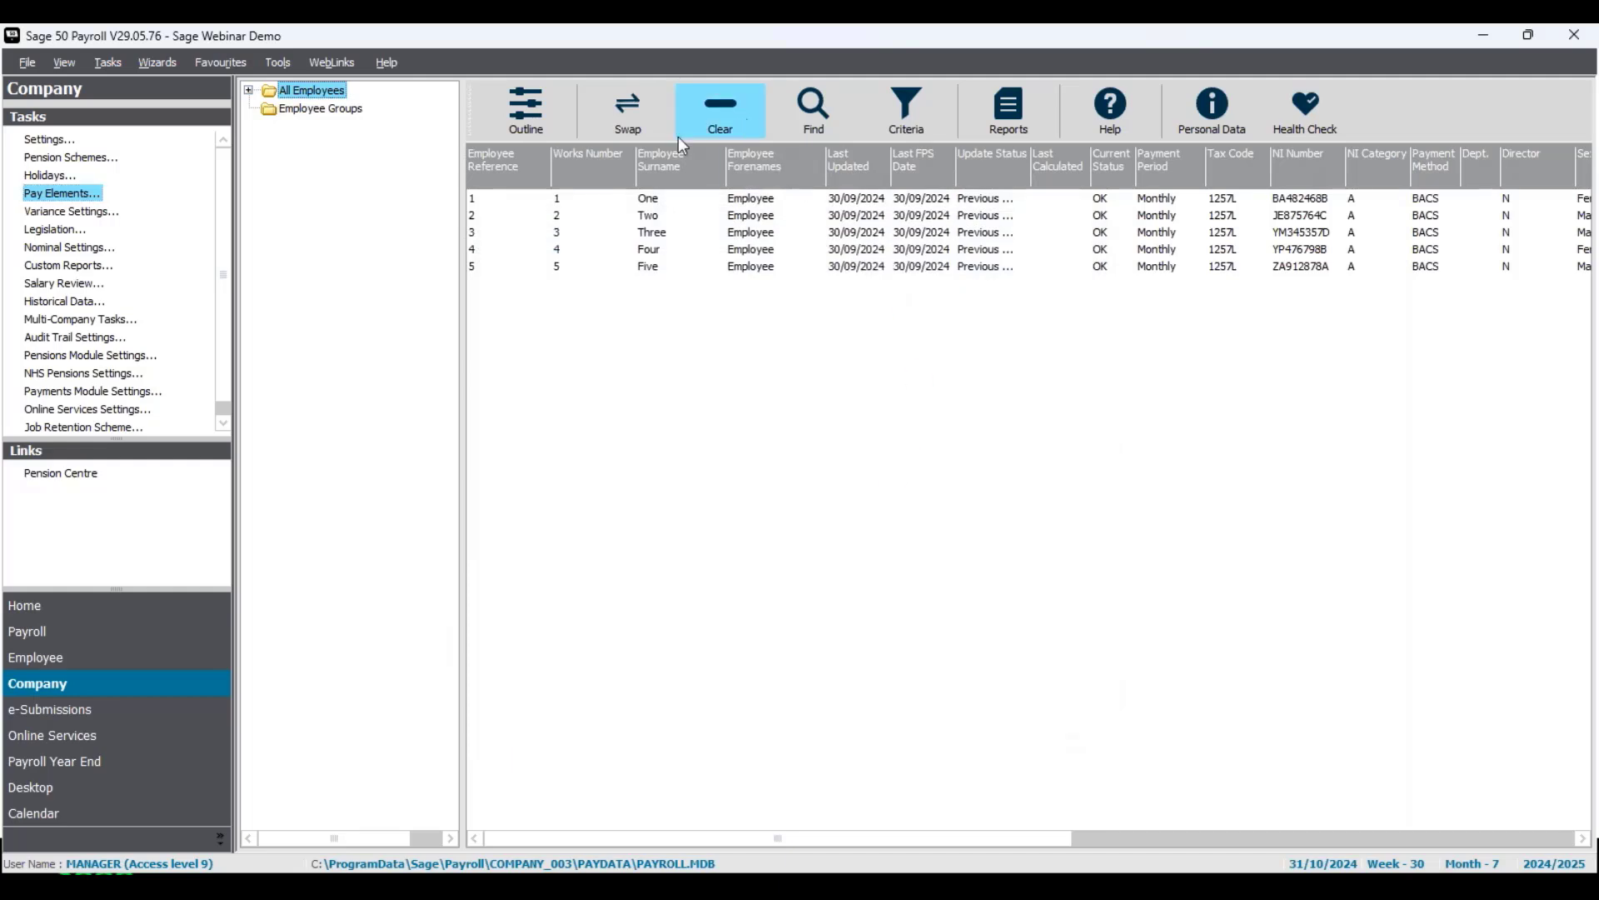
Select all employees and open the Company category of reports.
click(624, 112)
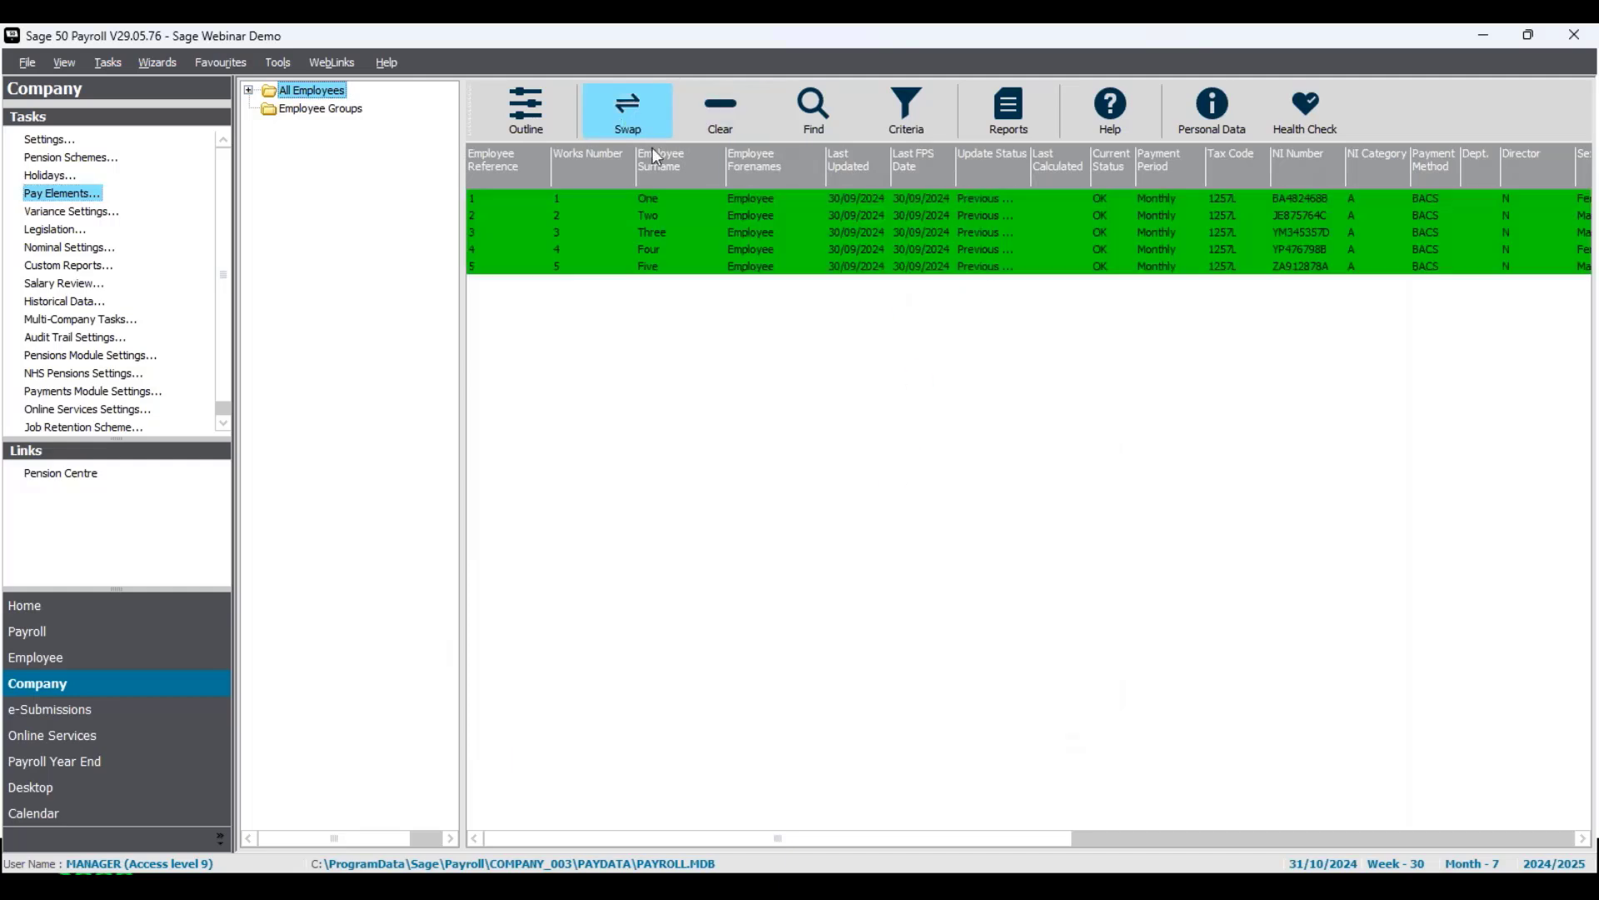
click(1018, 118)
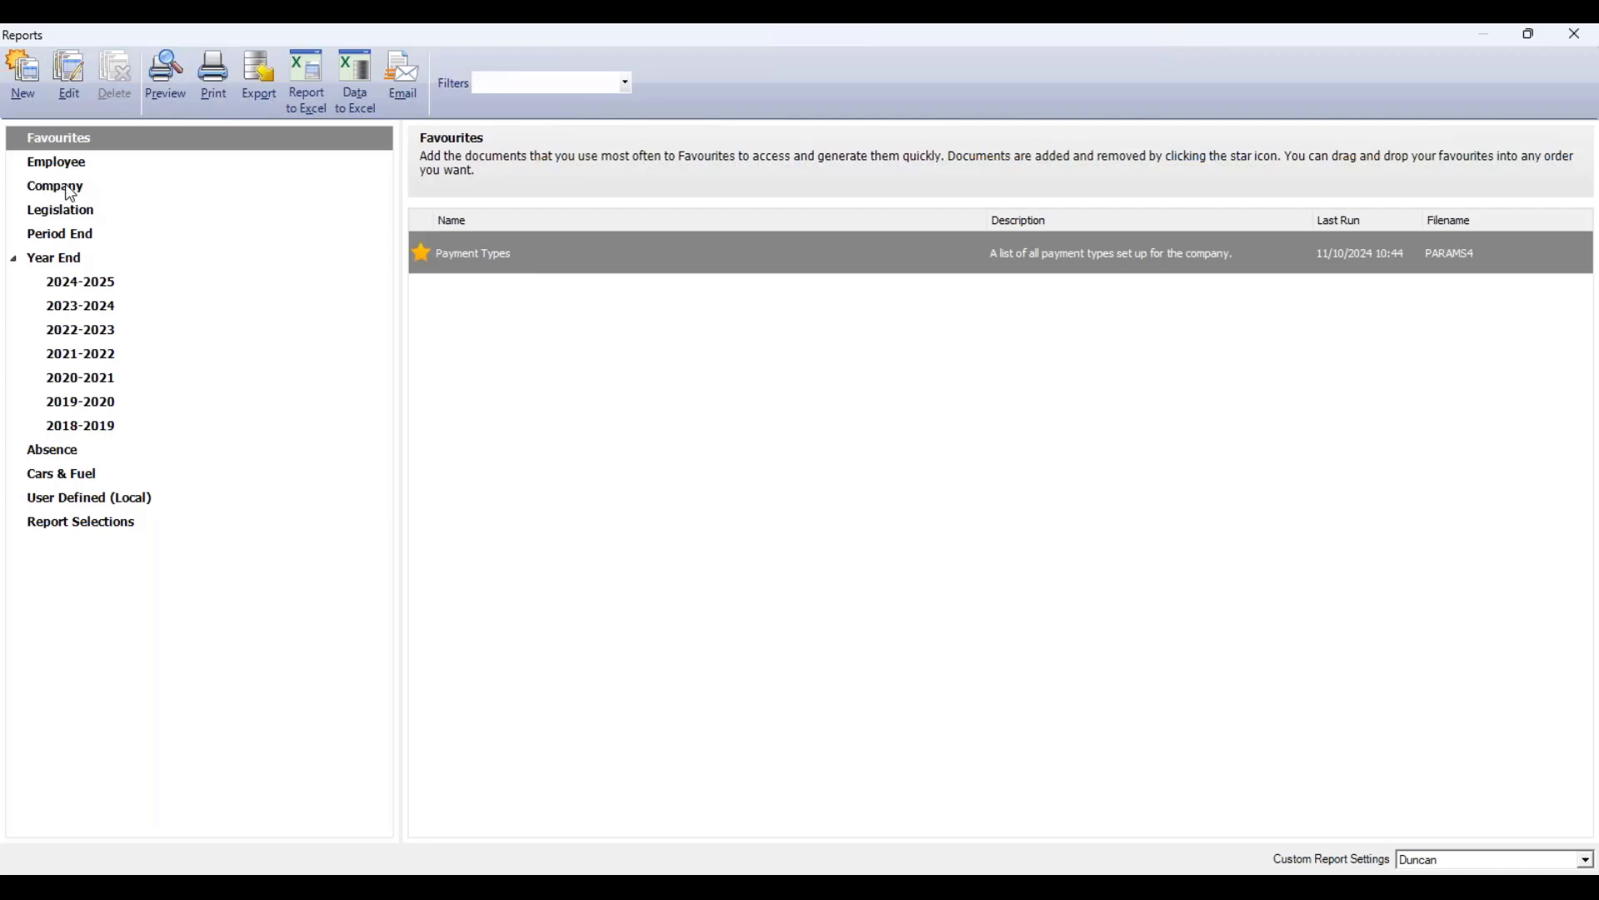
click(72, 191)
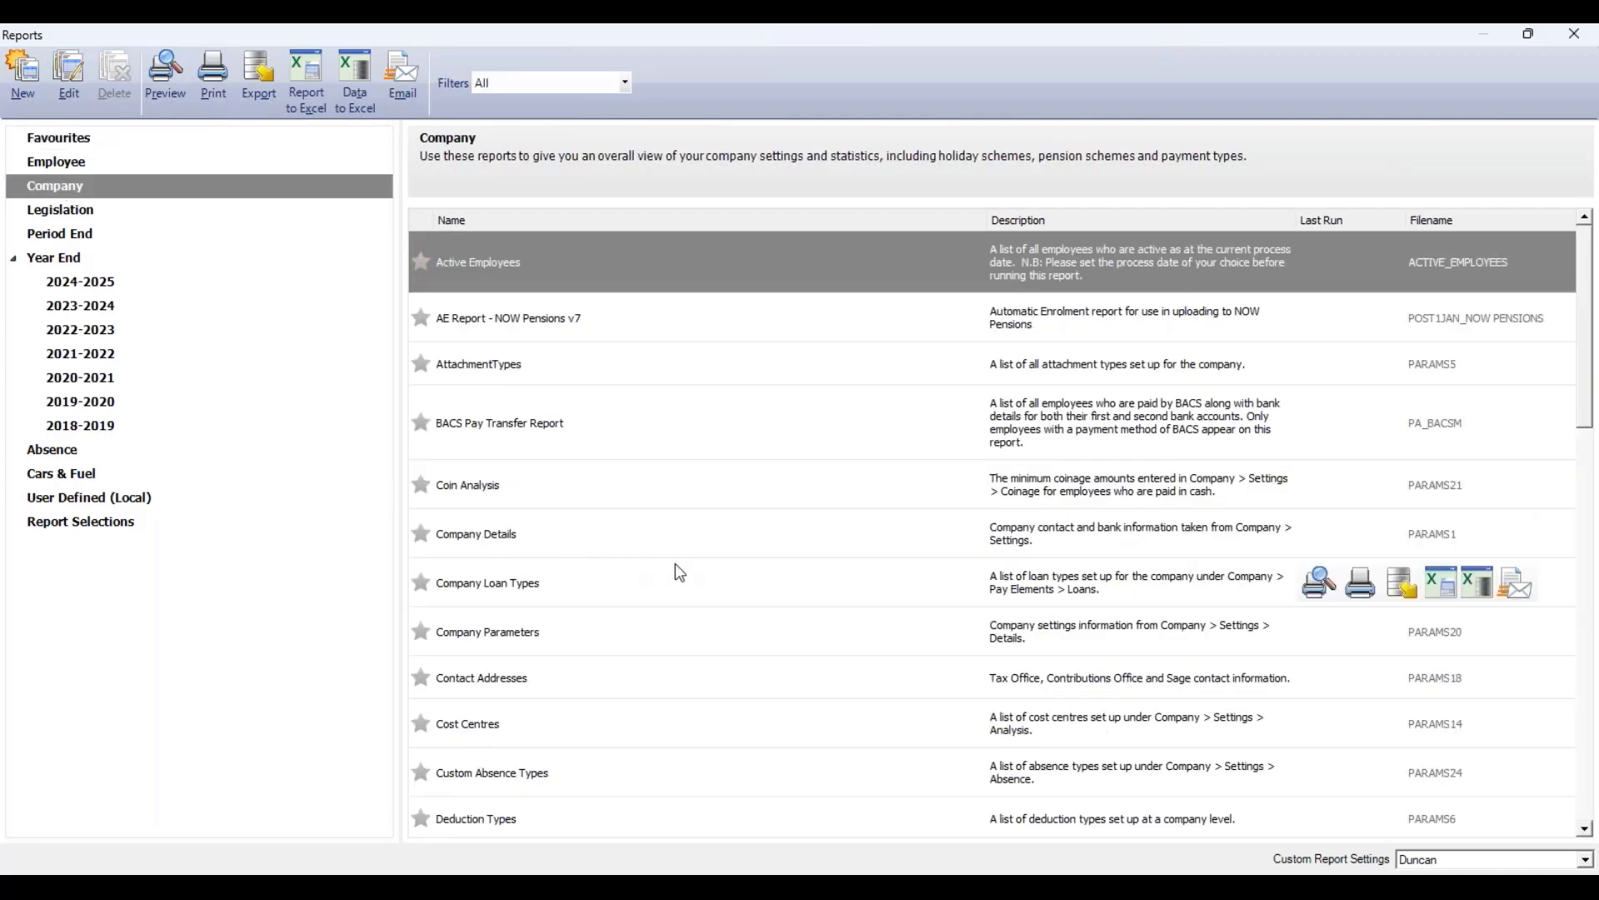
Preview the Payment Types report enlarged to examine how each payment is treated, and close the preview and reports.
scroll(670, 564, down, 8)
scroll(661, 560, down, 3)
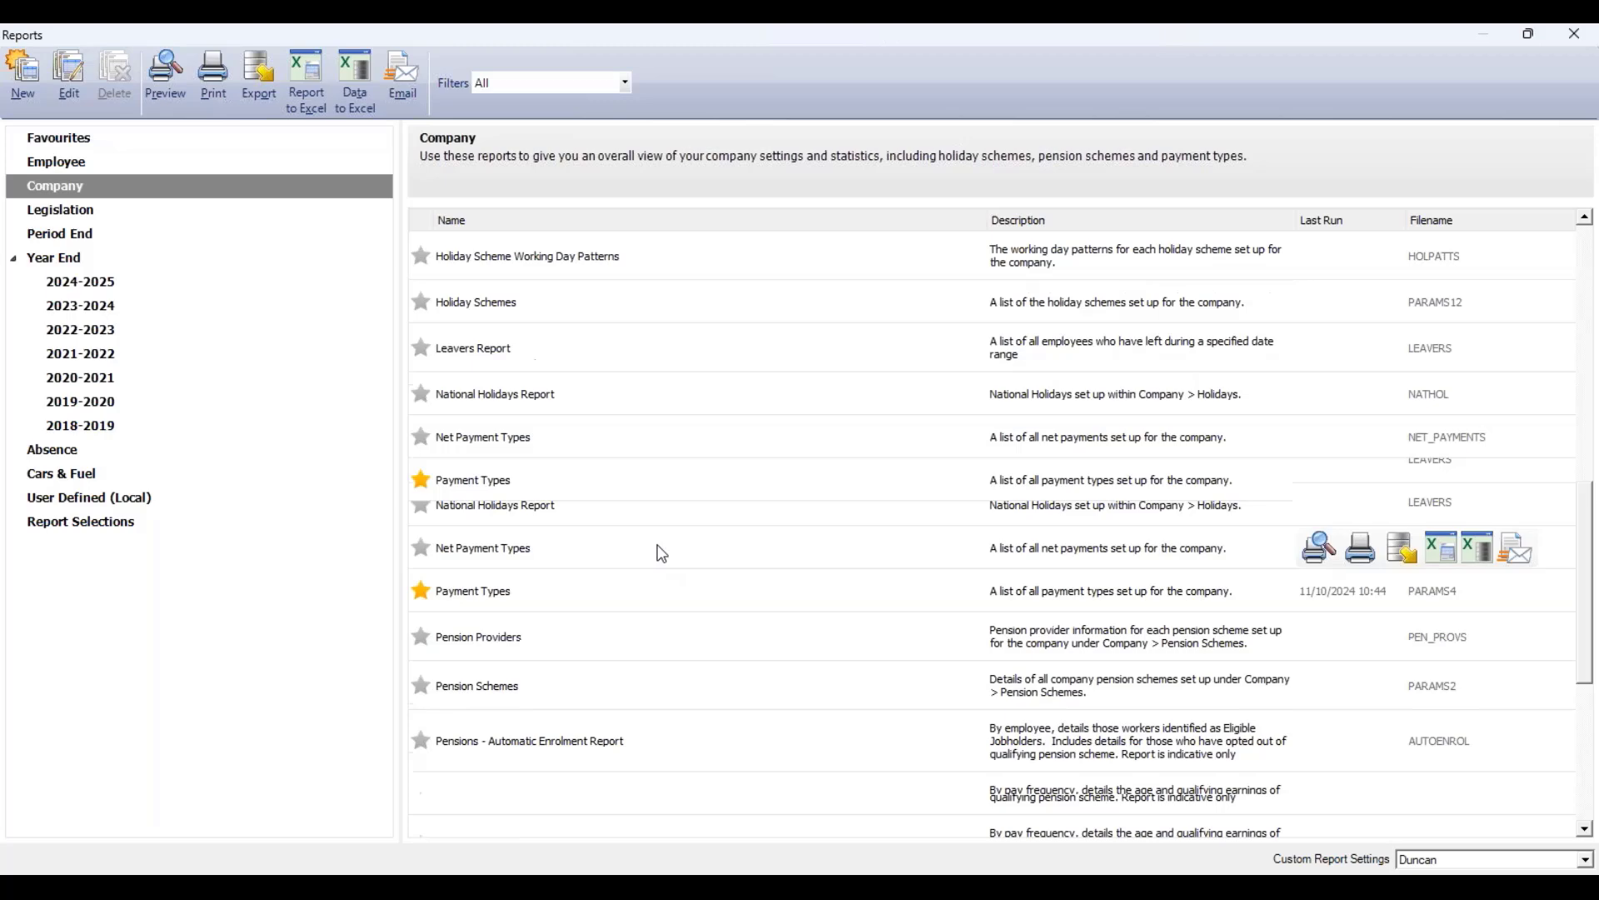
click(498, 490)
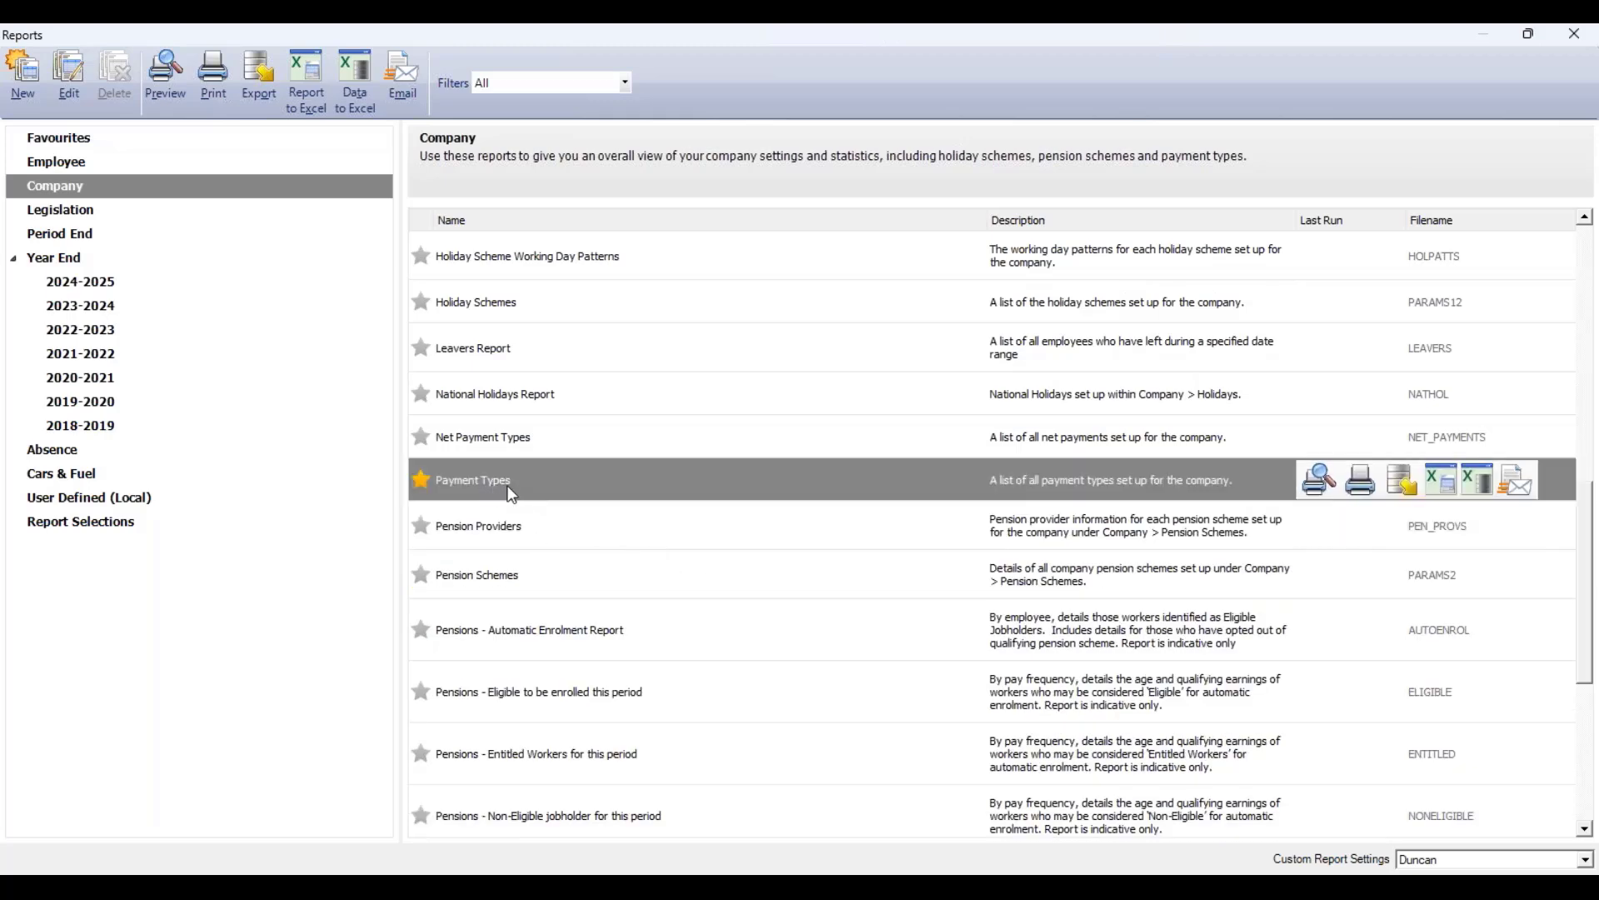
click(1320, 480)
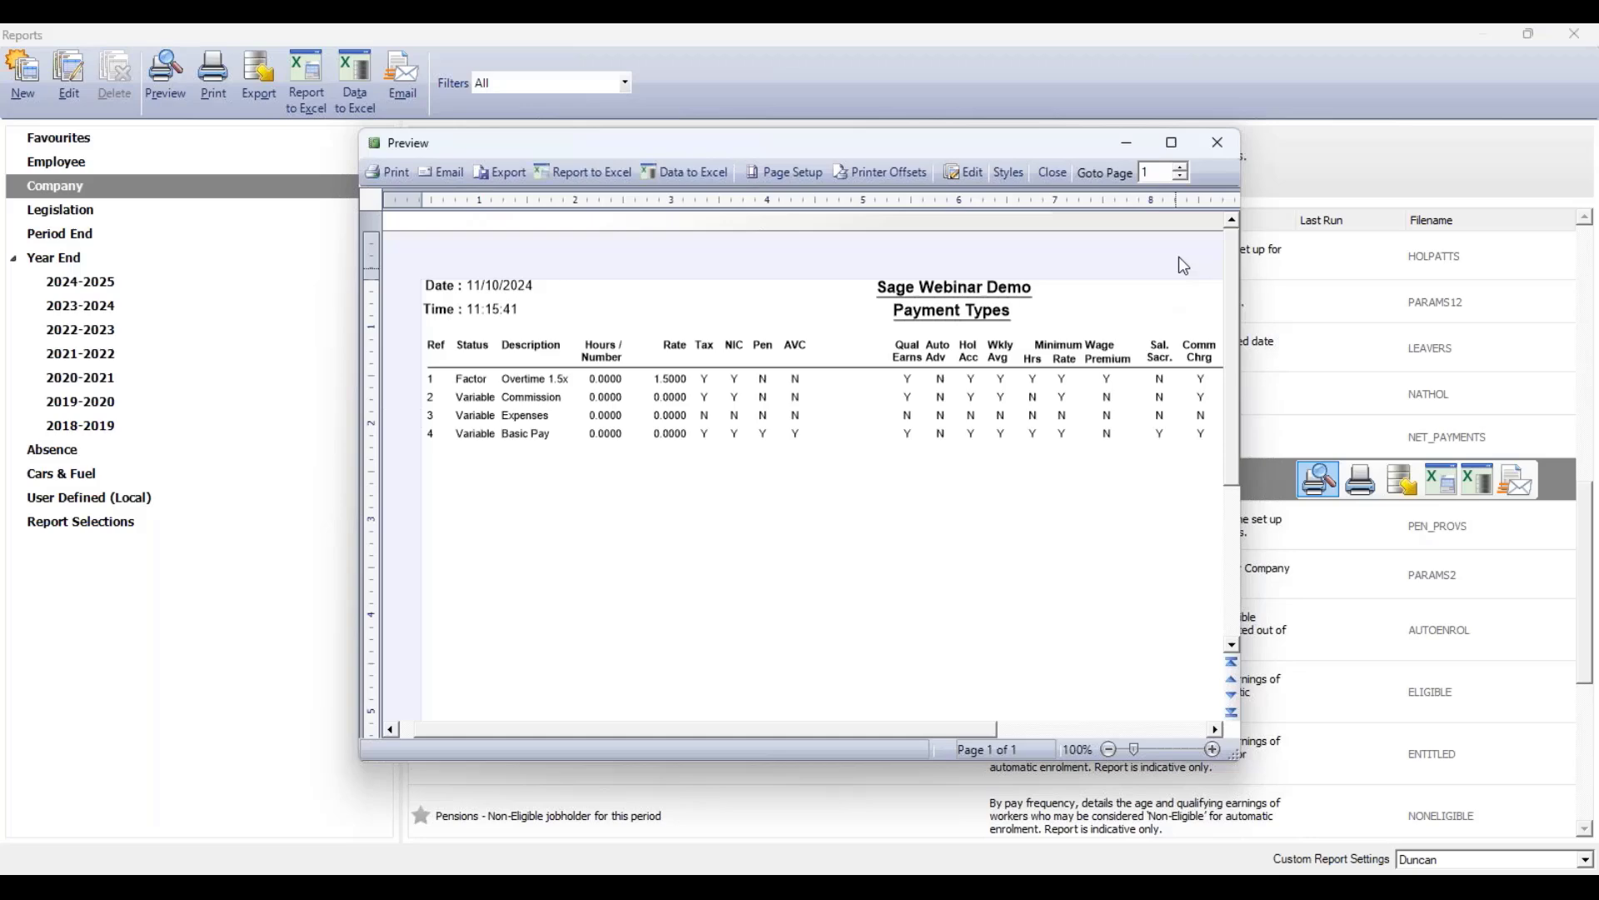
click(1172, 142)
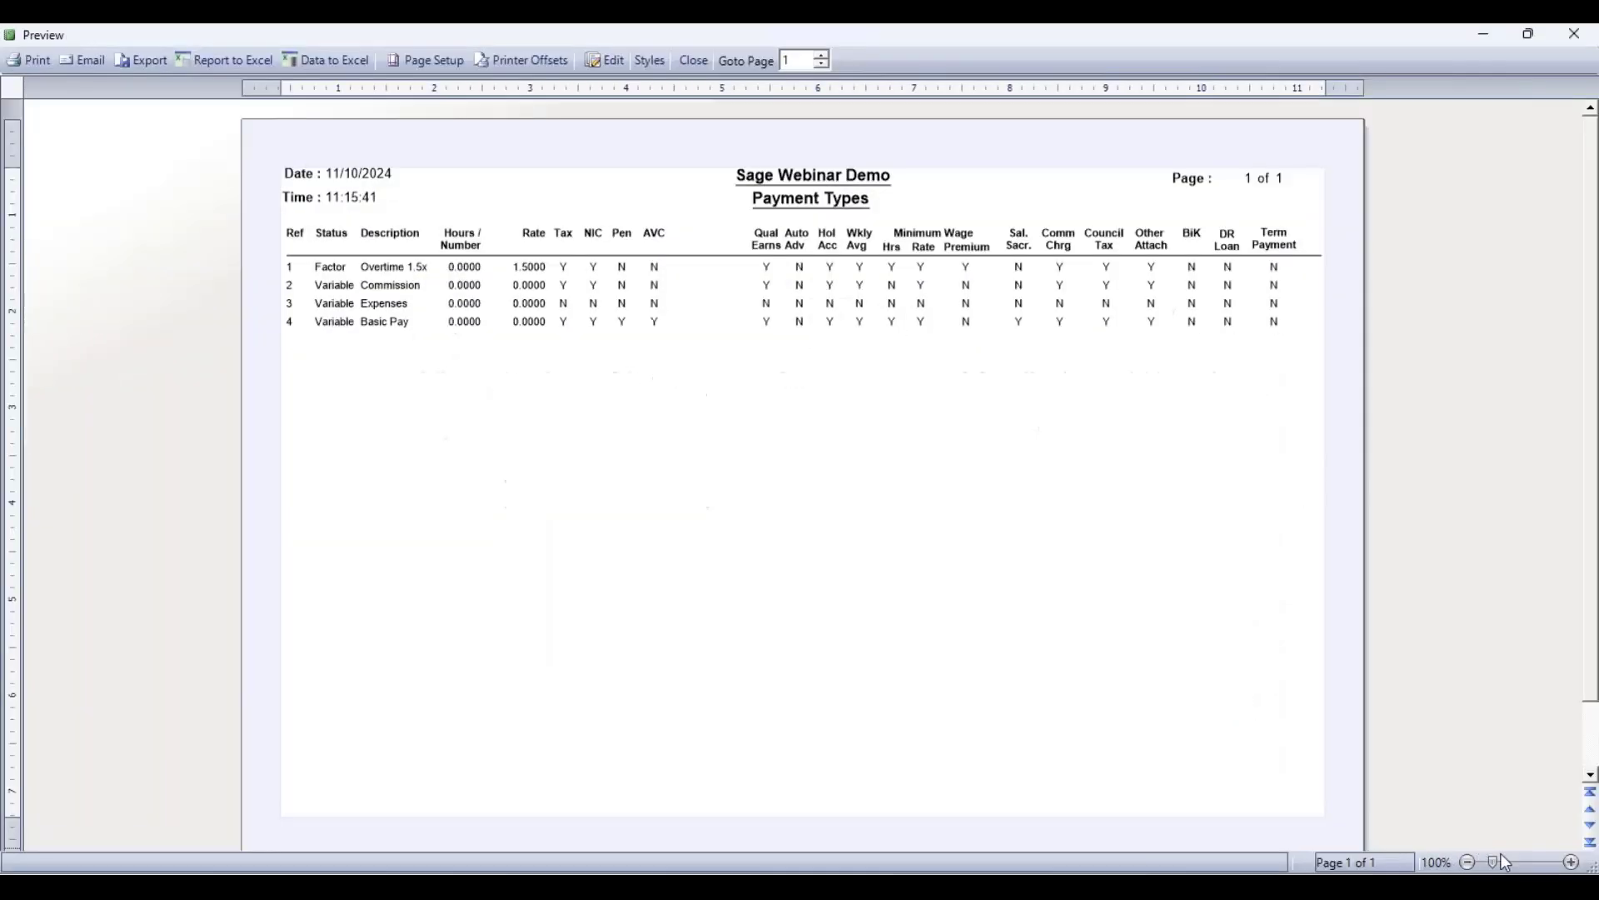
click(1573, 863)
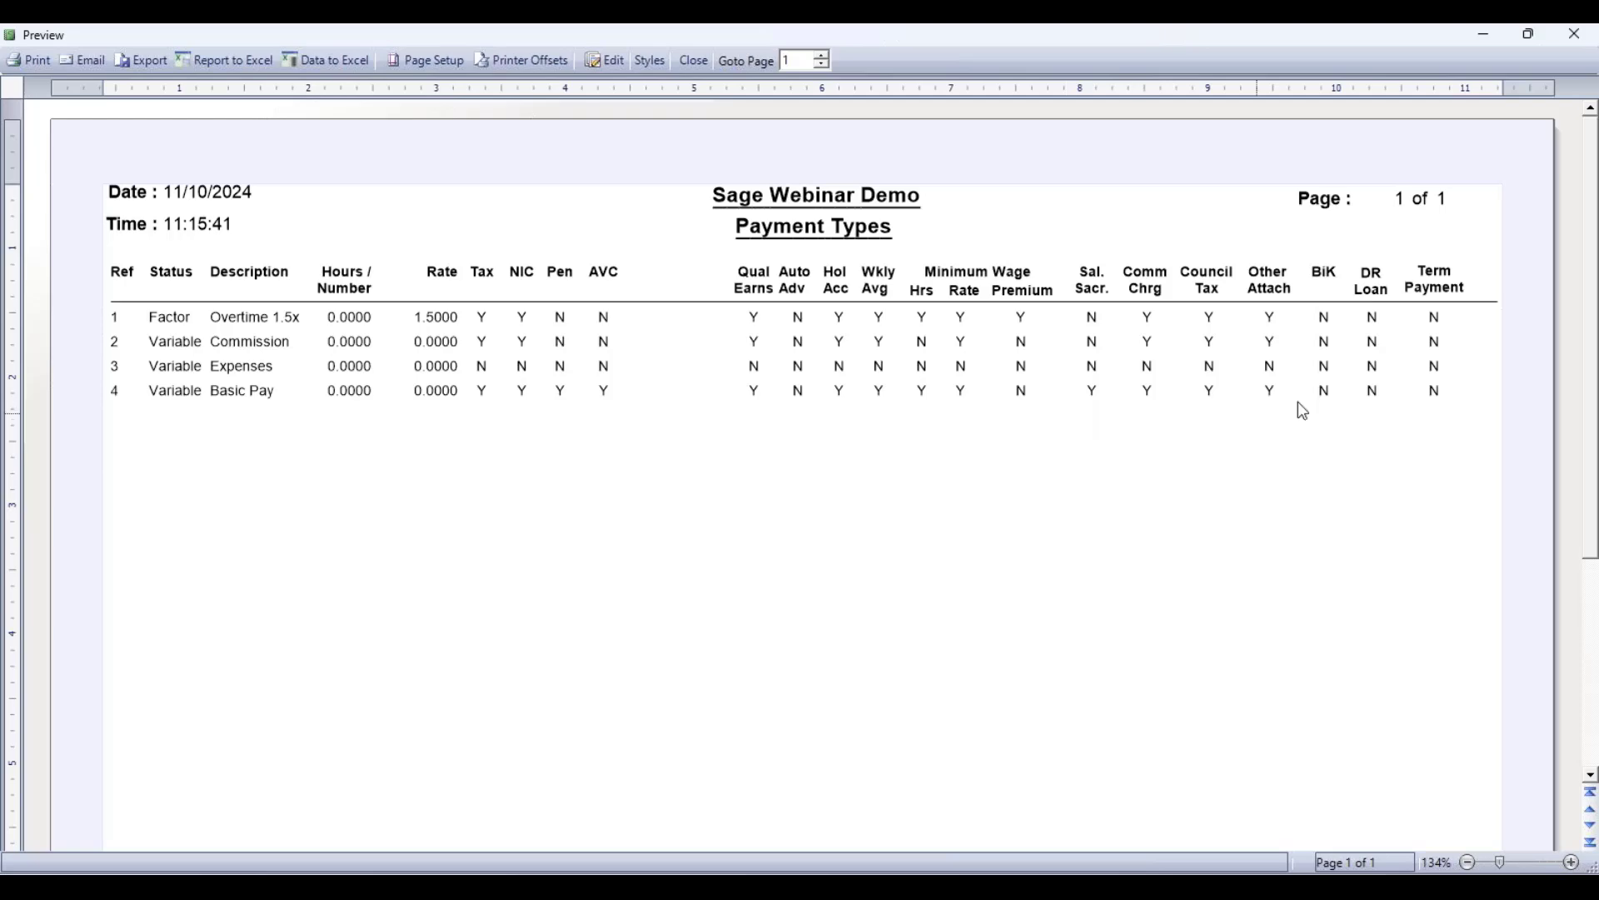
click(1581, 41)
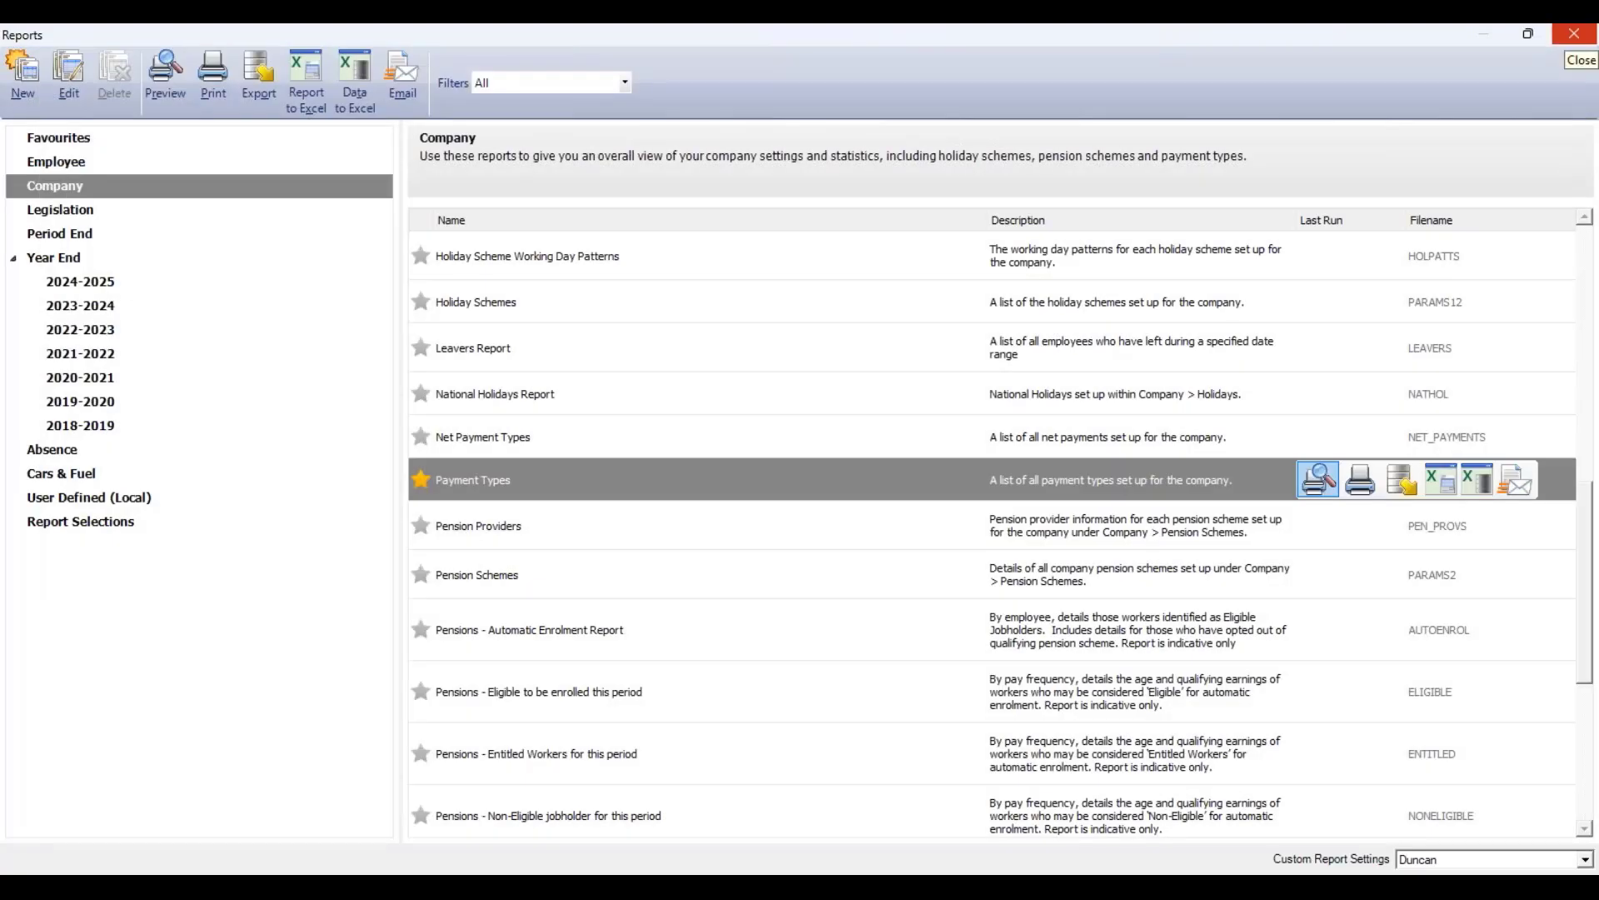
click(1573, 33)
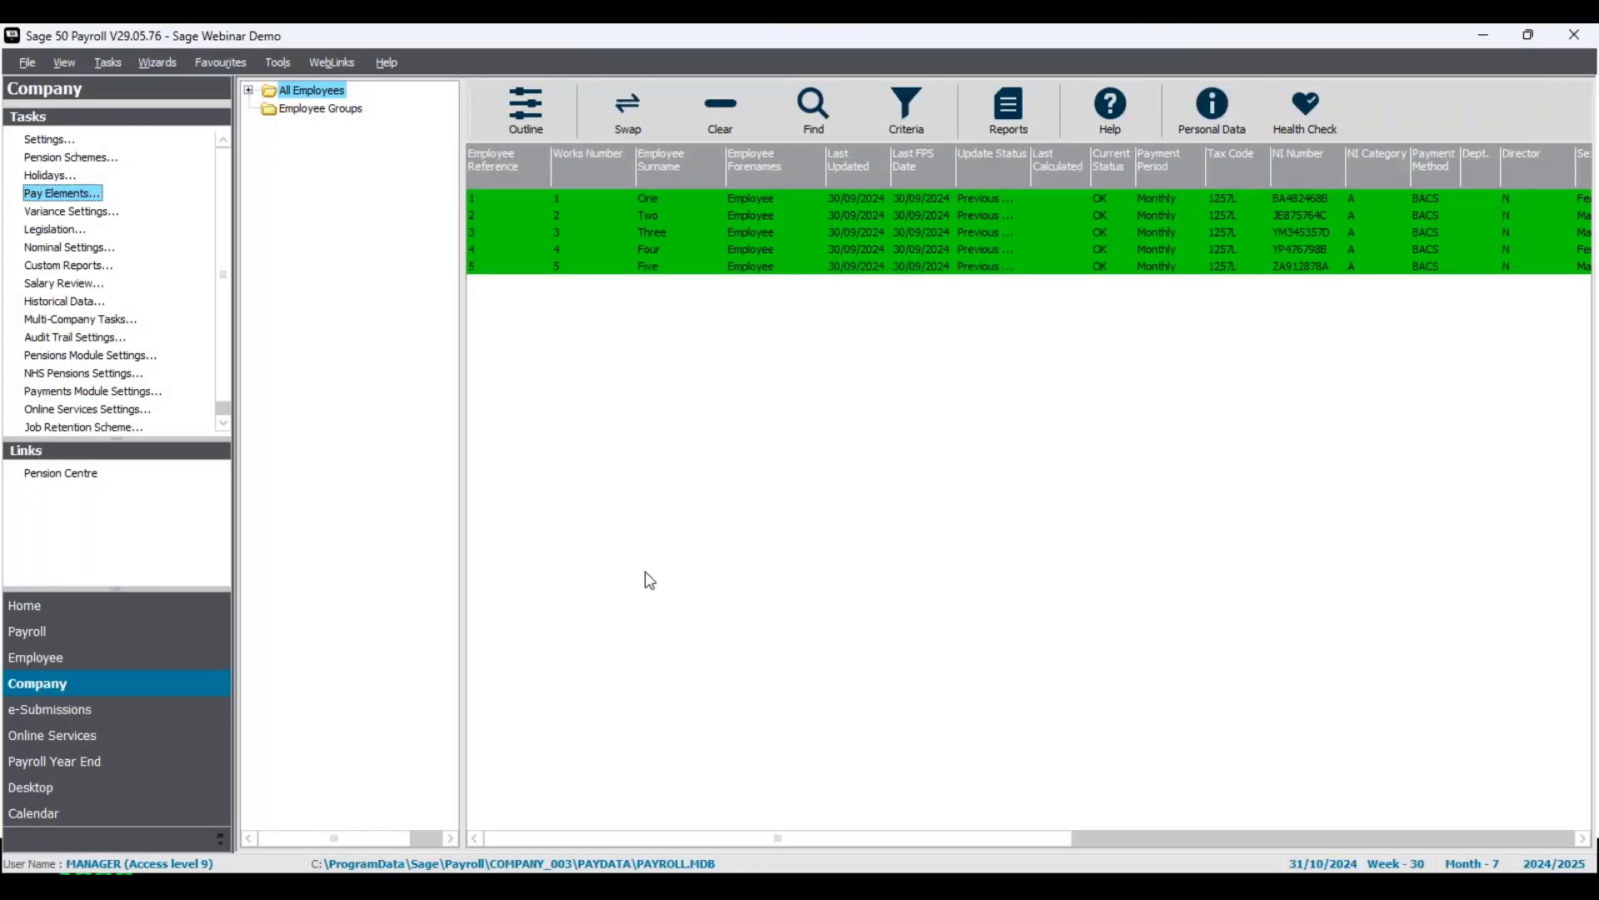